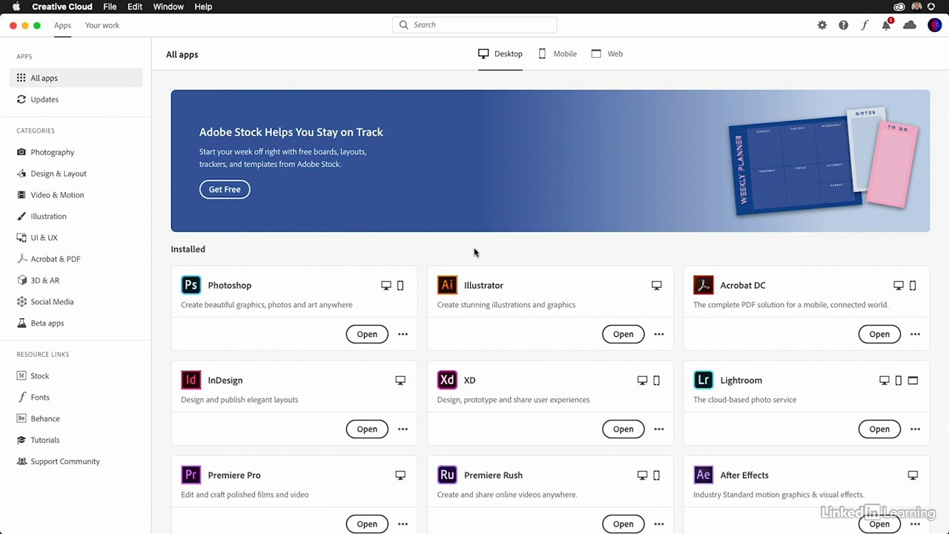
Step: Switch to Illustrator and display the Libraries panel beside the Logo.ai artwork
{"action": "left_click", "coordinate": [623, 335]}
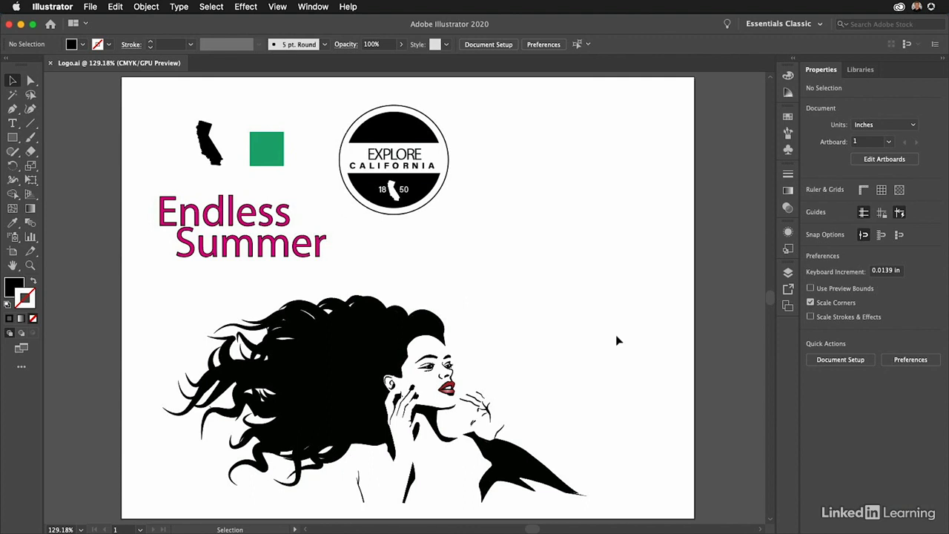
{"action": "left_click", "coordinate": [305, 7]}
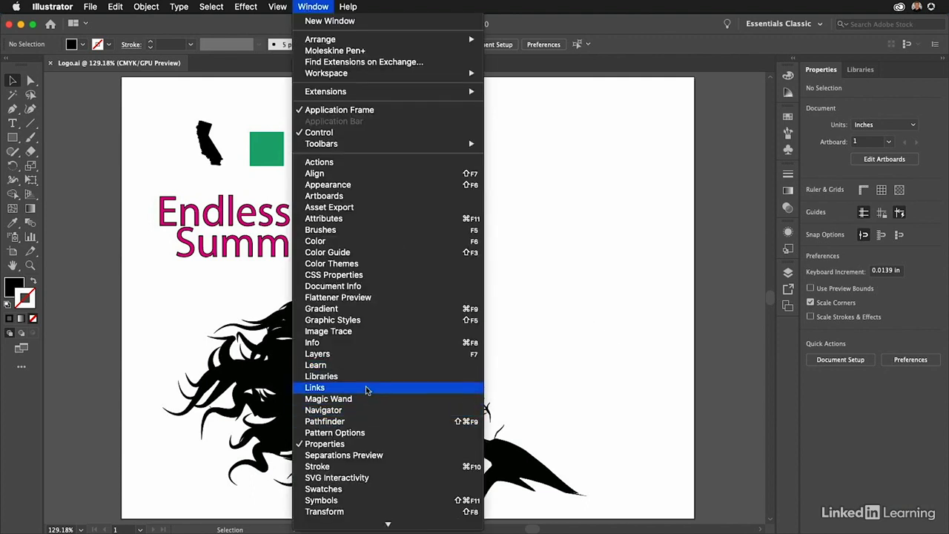
{"action": "left_click", "coordinate": [332, 379]}
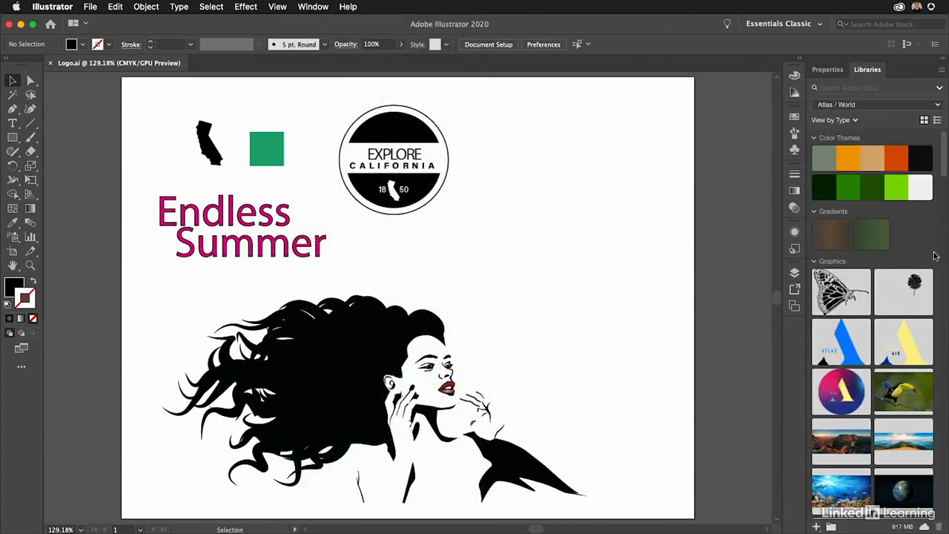
{"action": "mouse_move", "coordinate": [944, 146]}
{"action": "left_mouse_down"}
{"action": "mouse_move", "coordinate": [944, 185]}
{"action": "mouse_move", "coordinate": [944, 136]}
{"action": "left_mouse_up"}
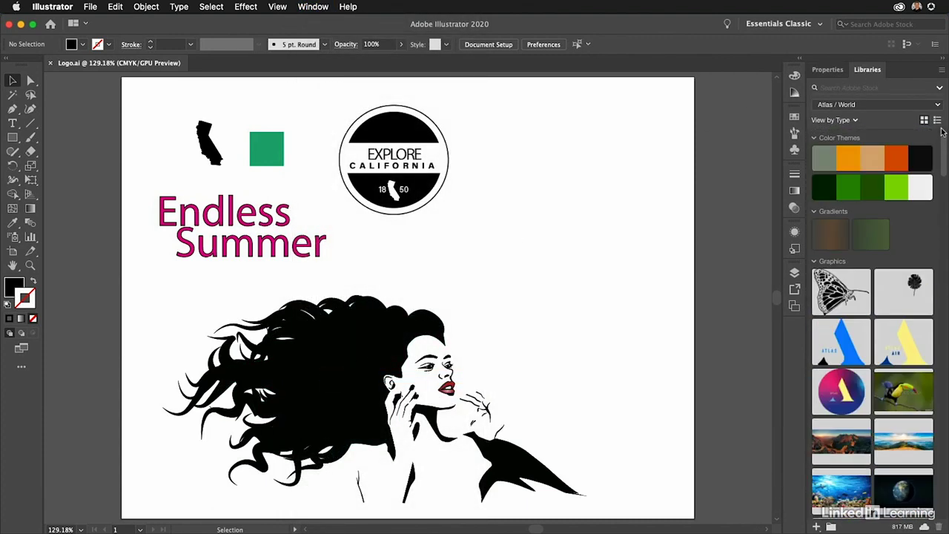
{"action": "left_click", "coordinate": [831, 107]}
{"action": "left_click", "coordinate": [852, 87]}
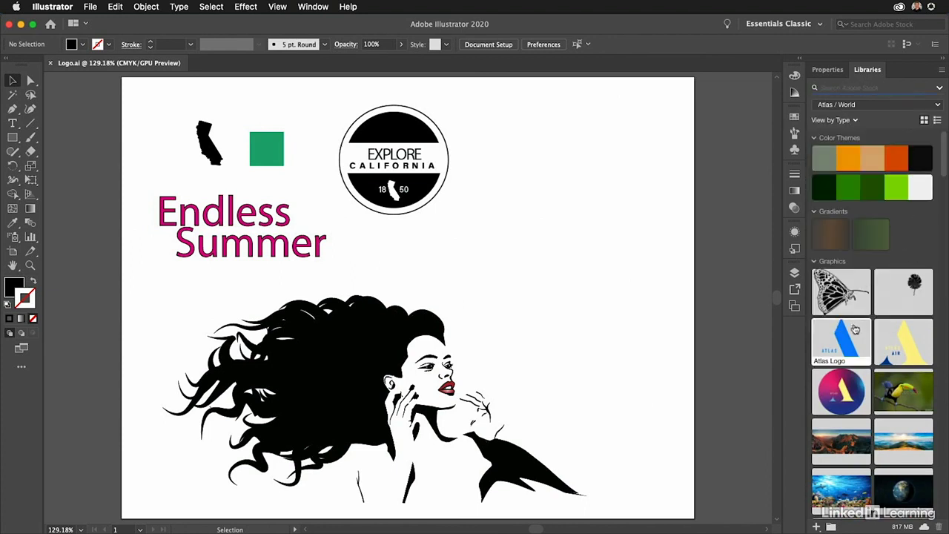
Step: Create a new library named Explore California
{"action": "left_click", "coordinate": [942, 69]}
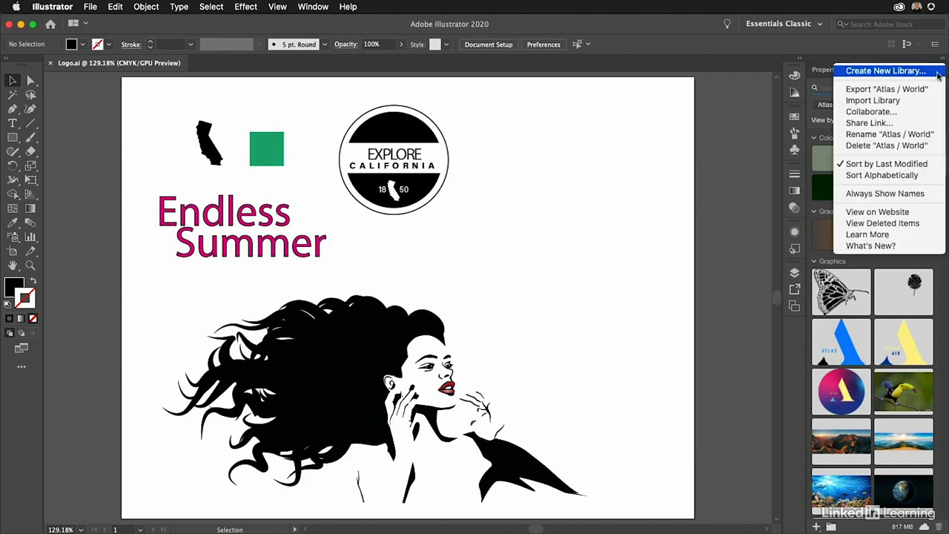
{"action": "left_click", "coordinate": [923, 71]}
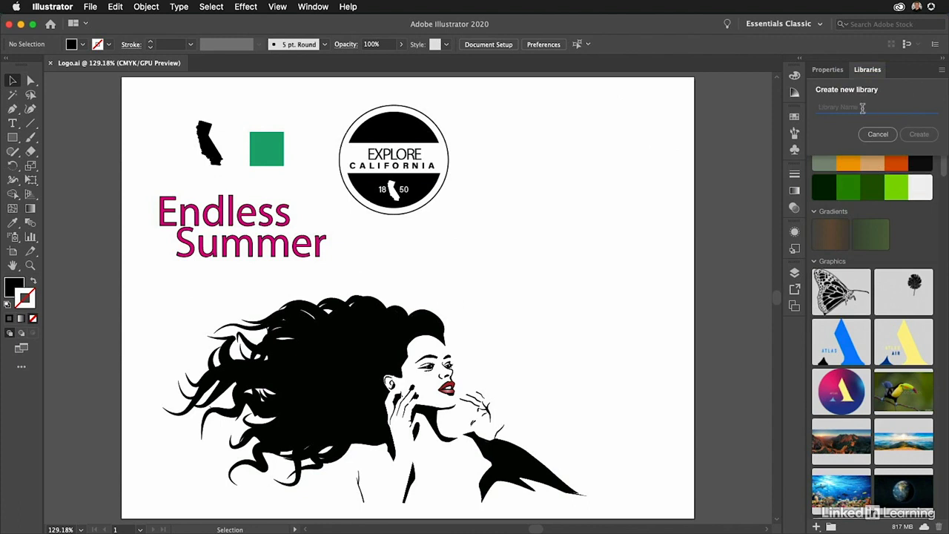
{"action": "type", "text": "Explore California"}
{"action": "left_click", "coordinate": [915, 136]}
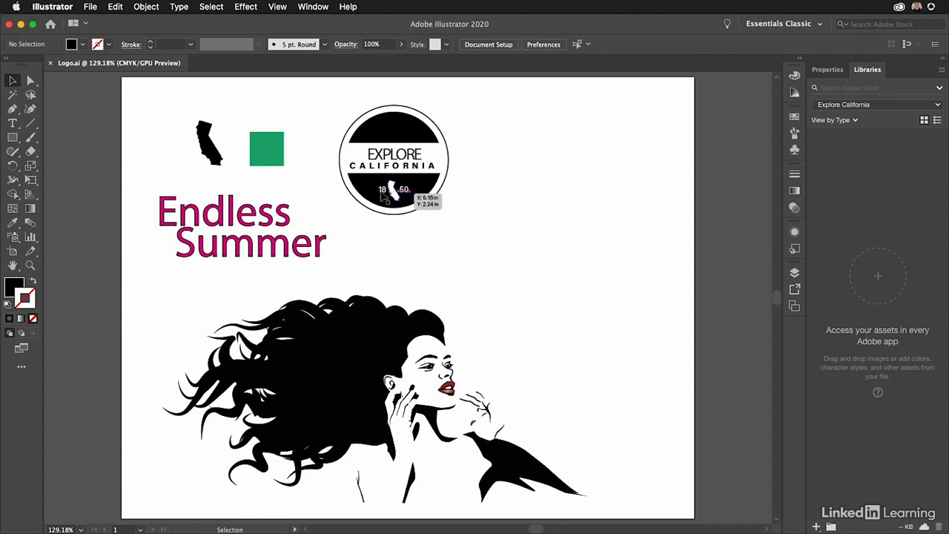
Step: Add the black California state shape to the Explore California library as a graphic and name it CA Graphic
{"action": "left_click", "coordinate": [206, 141]}
{"action": "left_click_drag", "start_coordinate": [207, 141], "coordinate": [837, 194]}
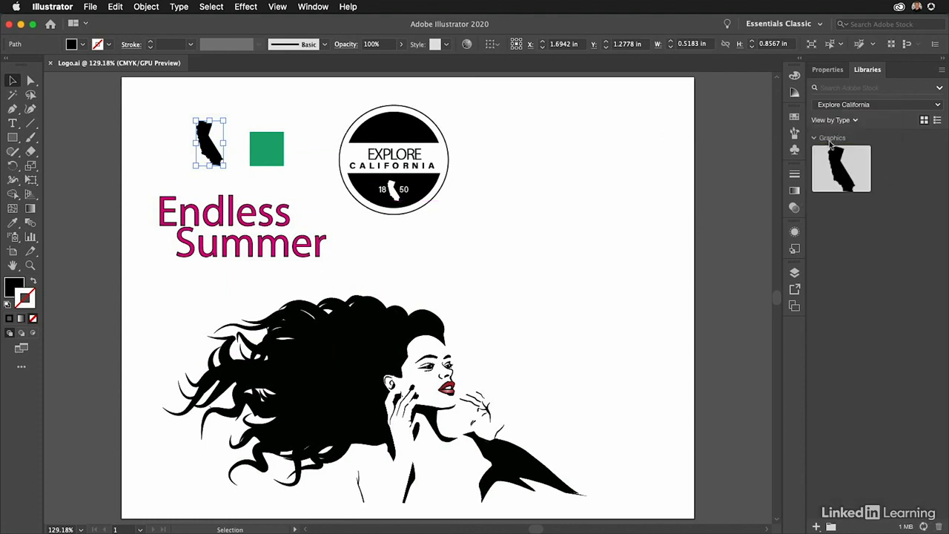
{"action": "double_click", "coordinate": [839, 187]}
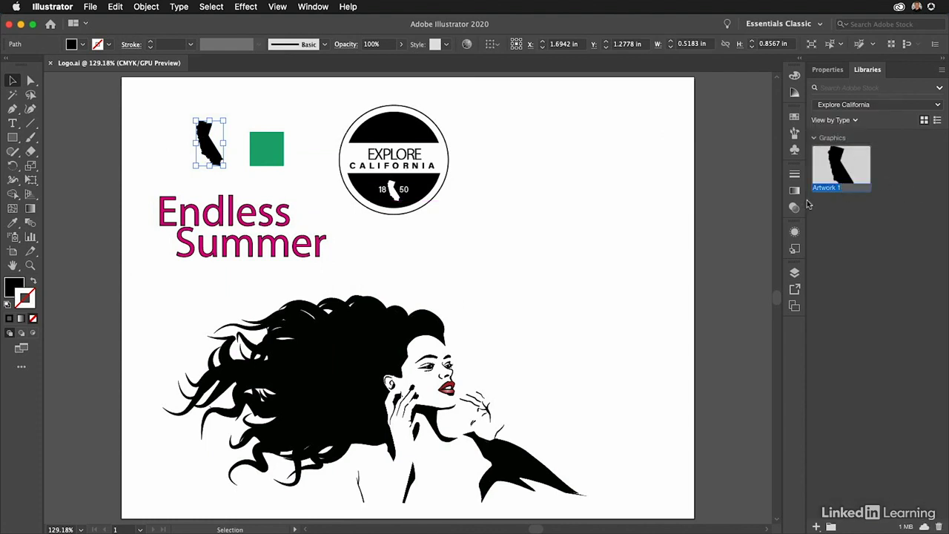
{"action": "type", "text": "CA Graphic"}
{"action": "key", "text": "Return"}
Step: Add the green square's fill color to the Explore California library, and deselect the square
{"action": "left_click", "coordinate": [260, 152]}
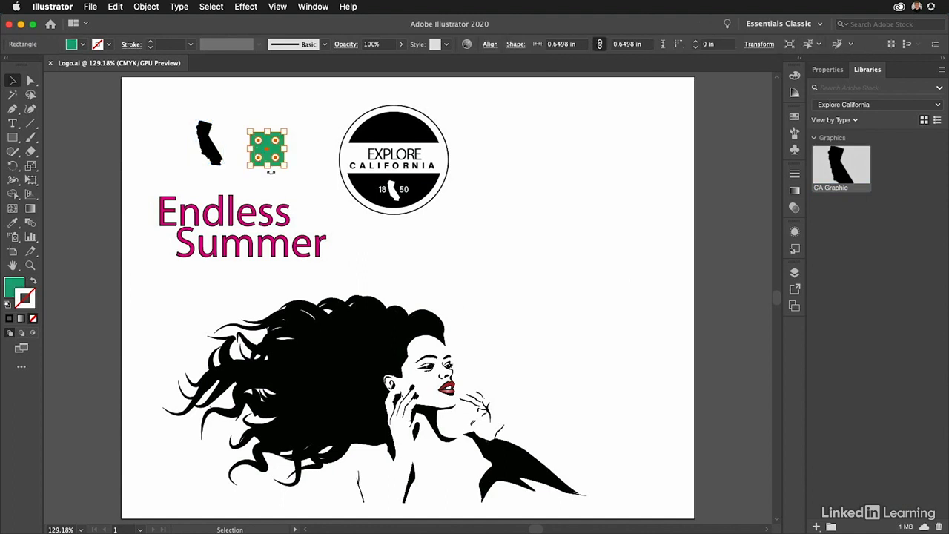
{"action": "mouse_move", "coordinate": [269, 148]}
{"action": "left_mouse_down"}
{"action": "mouse_move", "coordinate": [875, 211]}
{"action": "mouse_move", "coordinate": [492, 221]}
{"action": "mouse_move", "coordinate": [258, 143]}
{"action": "mouse_move", "coordinate": [266, 147]}
{"action": "left_mouse_up"}
{"action": "left_click", "coordinate": [817, 525]}
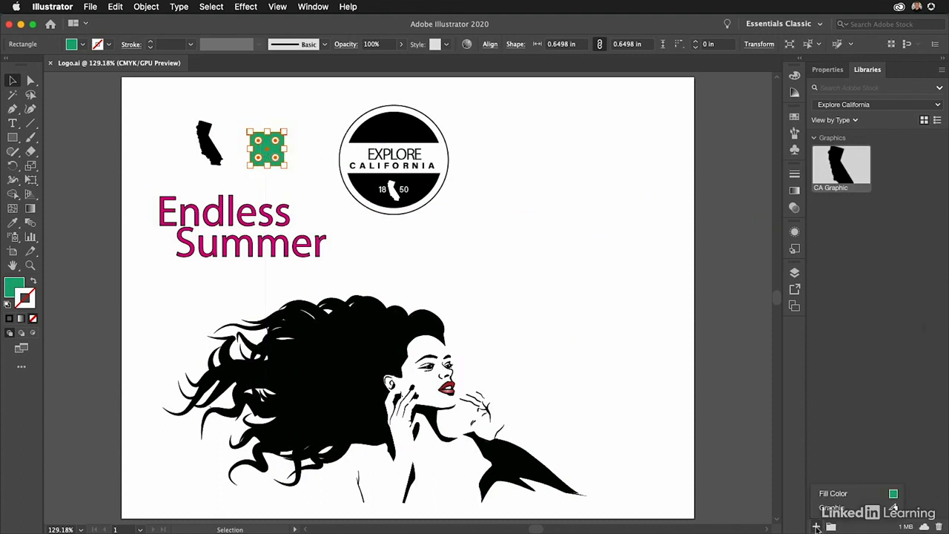
{"action": "left_click", "coordinate": [863, 497]}
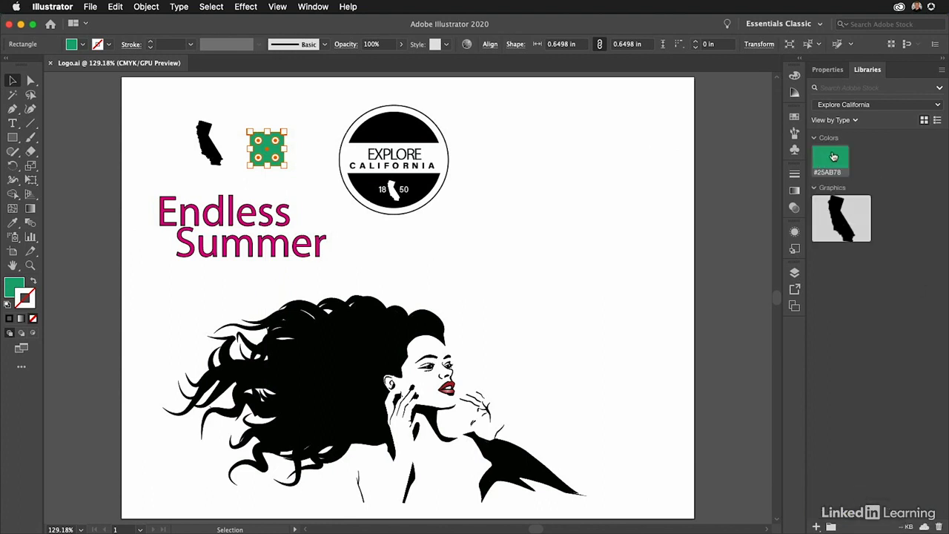
{"action": "left_click", "coordinate": [471, 253]}
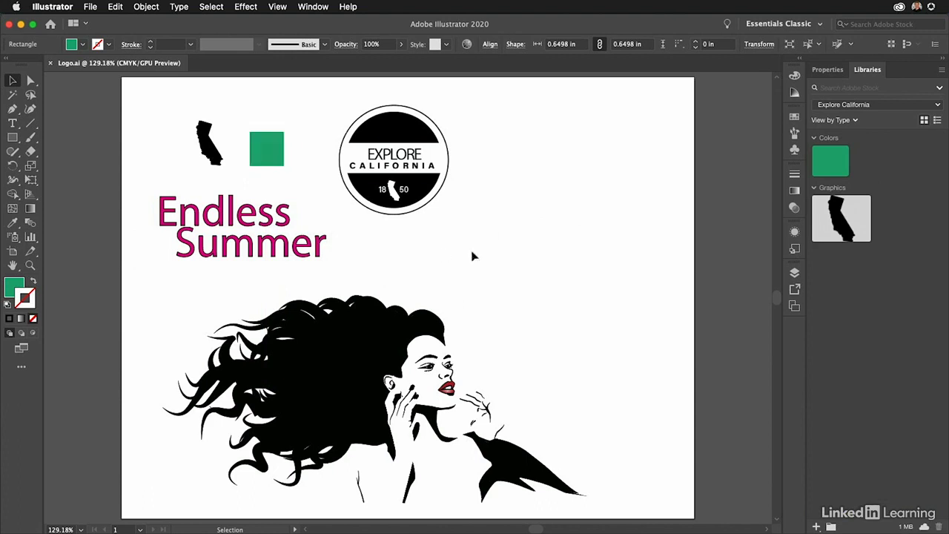
Step: Select the Endless Summer text and preview different fonts on it from the font list
{"action": "left_click", "coordinate": [186, 215]}
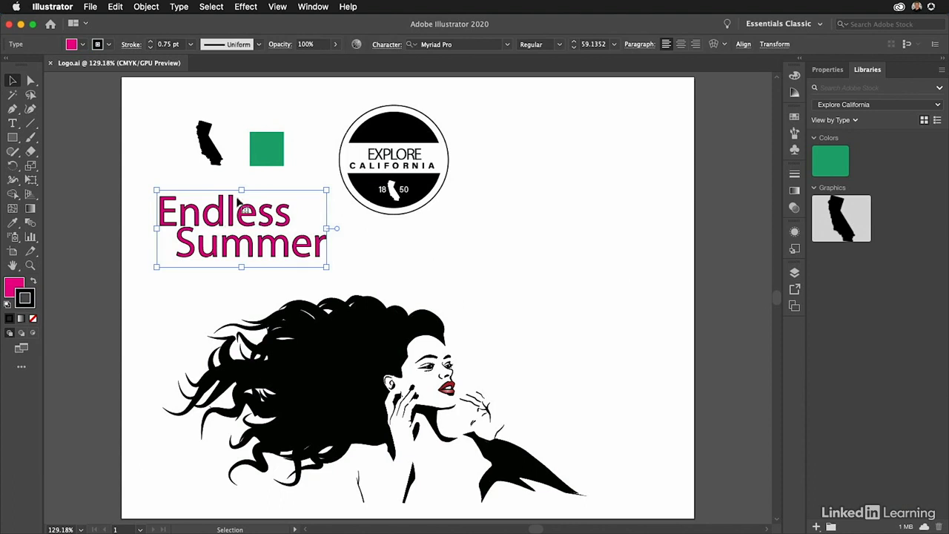
{"action": "left_click", "coordinate": [509, 46]}
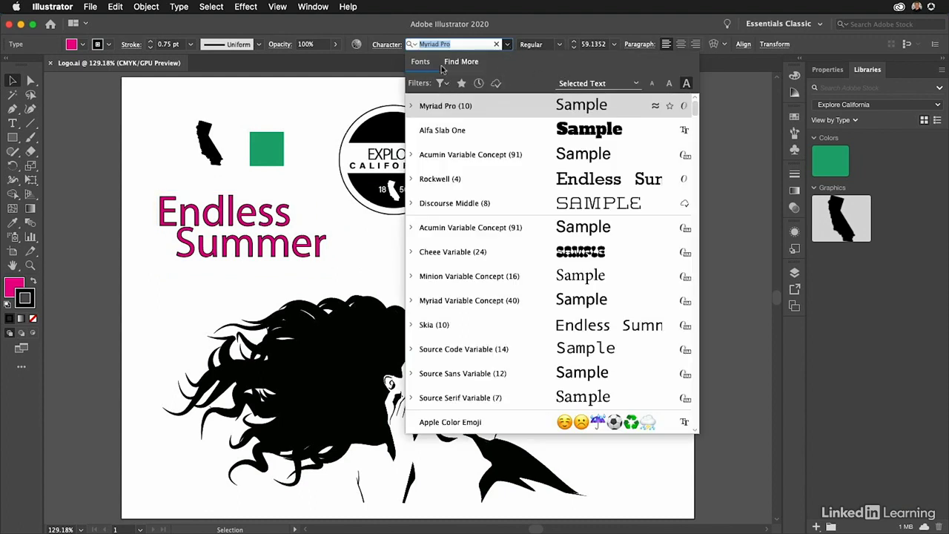
{"action": "left_click", "coordinate": [222, 236]}
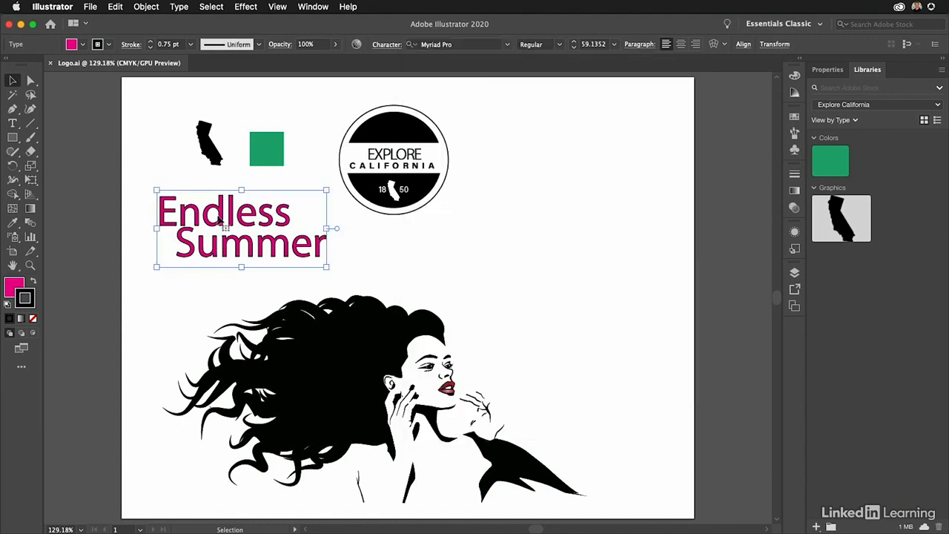
{"action": "left_click", "coordinate": [507, 44]}
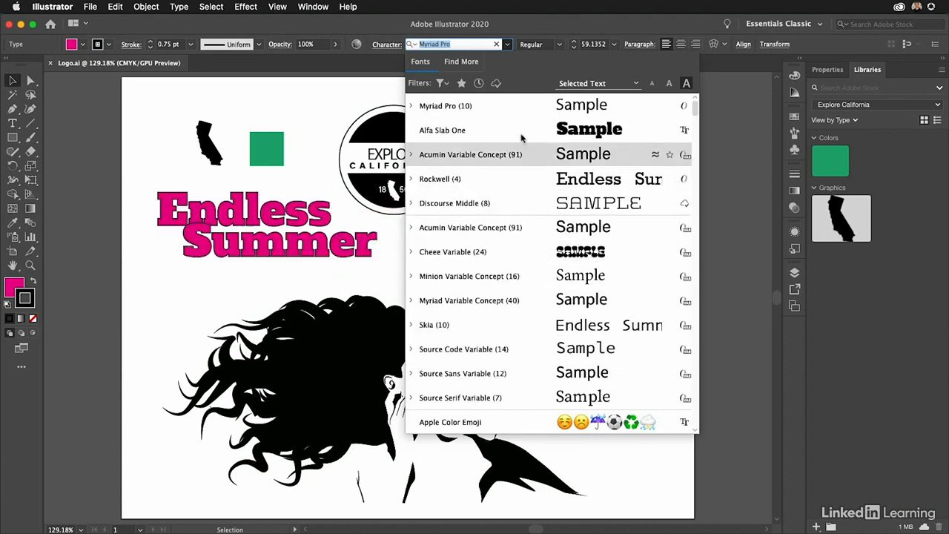
{"action": "scroll", "coordinate": [522, 324], "scroll_direction": "down", "scroll_amount": 5}
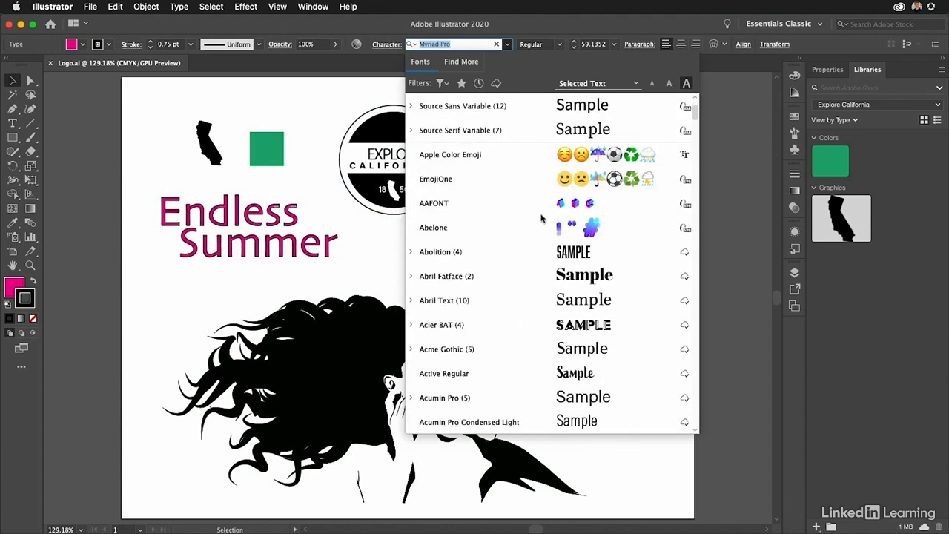
{"action": "scroll", "coordinate": [521, 381], "scroll_direction": "down", "scroll_amount": 4}
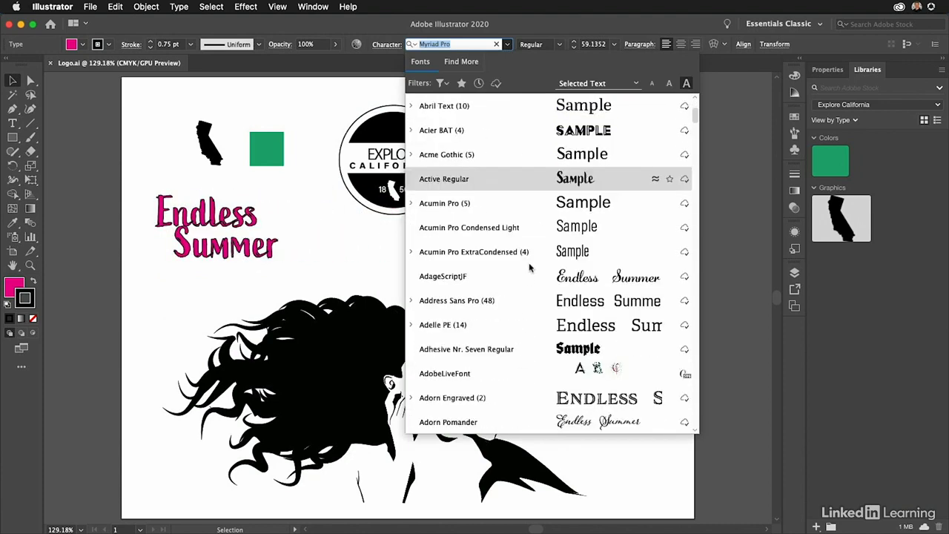
{"action": "scroll", "coordinate": [531, 256], "scroll_direction": "up", "scroll_amount": 10}
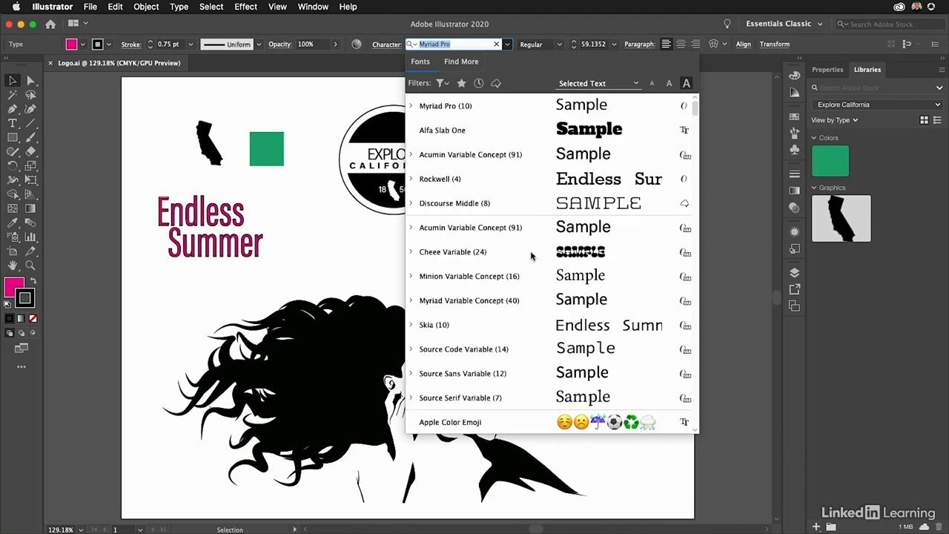
Step: Filter the font list to the Script classification and add Lust Script to the favorite fonts
{"action": "left_click", "coordinate": [441, 83]}
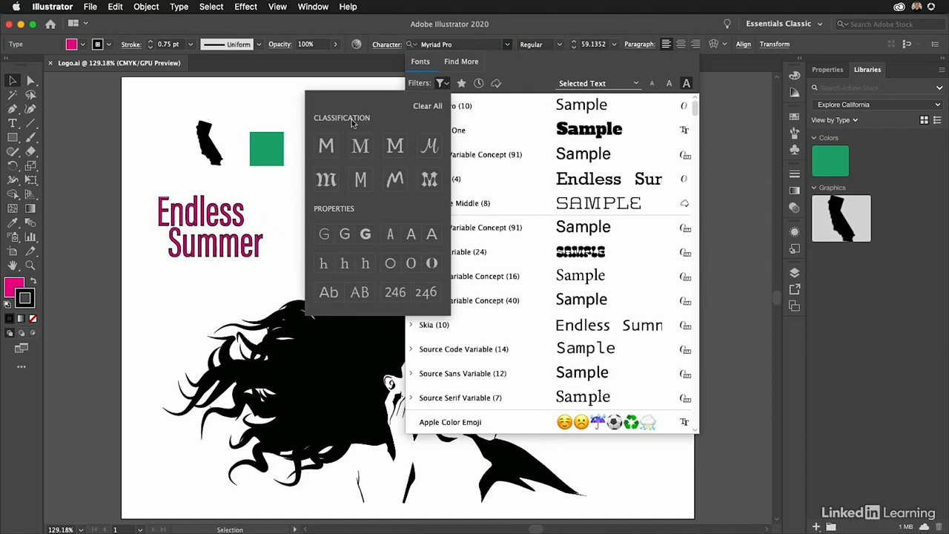
{"action": "left_click", "coordinate": [429, 147]}
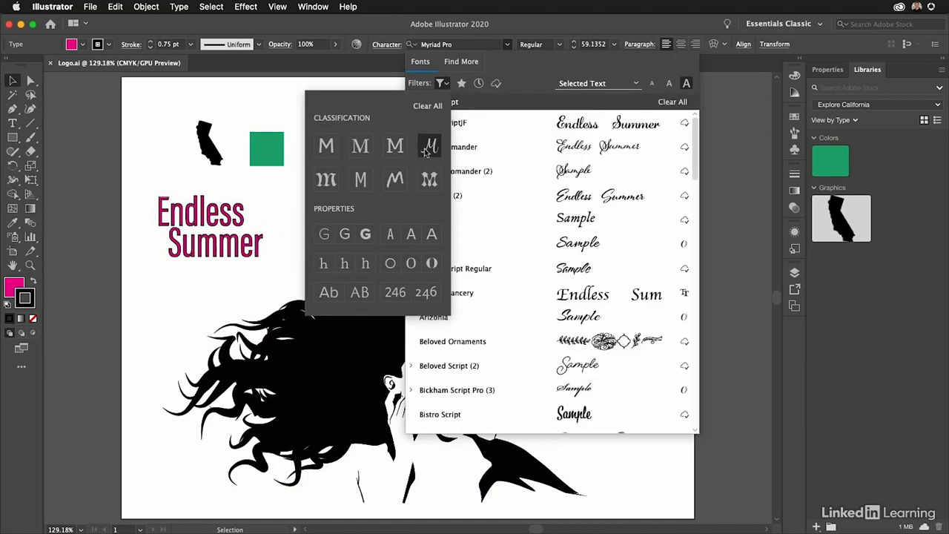
{"action": "left_click", "coordinate": [532, 81]}
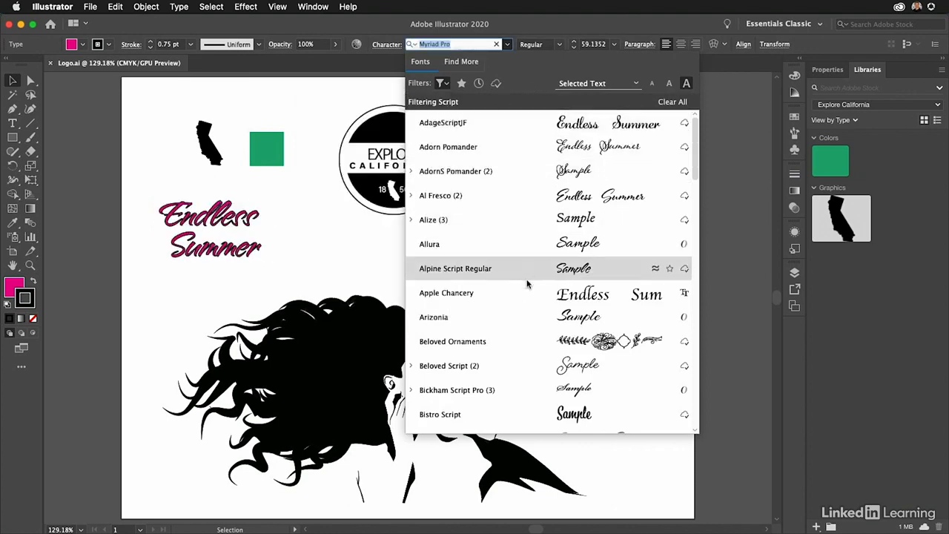
{"action": "scroll", "coordinate": [522, 356], "scroll_direction": "down", "scroll_amount": 2}
{"action": "scroll", "coordinate": [527, 316], "scroll_direction": "down", "scroll_amount": 4}
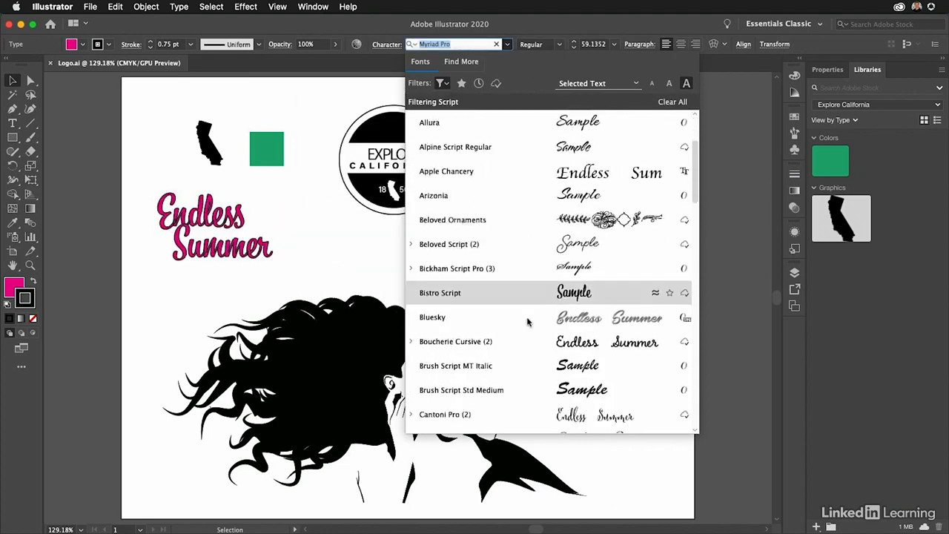
{"action": "scroll", "coordinate": [531, 341], "scroll_direction": "down", "scroll_amount": 5}
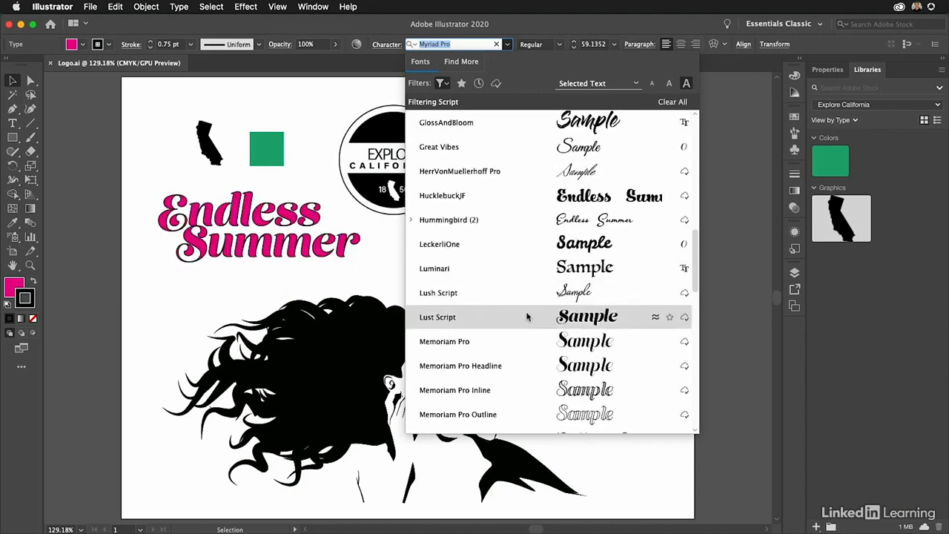
{"action": "left_click", "coordinate": [670, 317]}
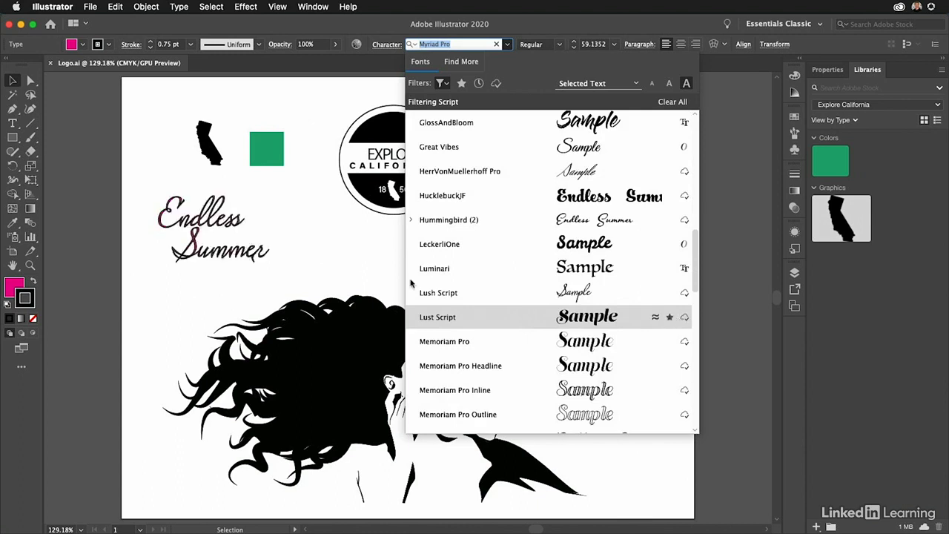
Step: Show only the favorite script fonts, and clear the favorites filter to browse all script fonts again
{"action": "left_click", "coordinate": [460, 83]}
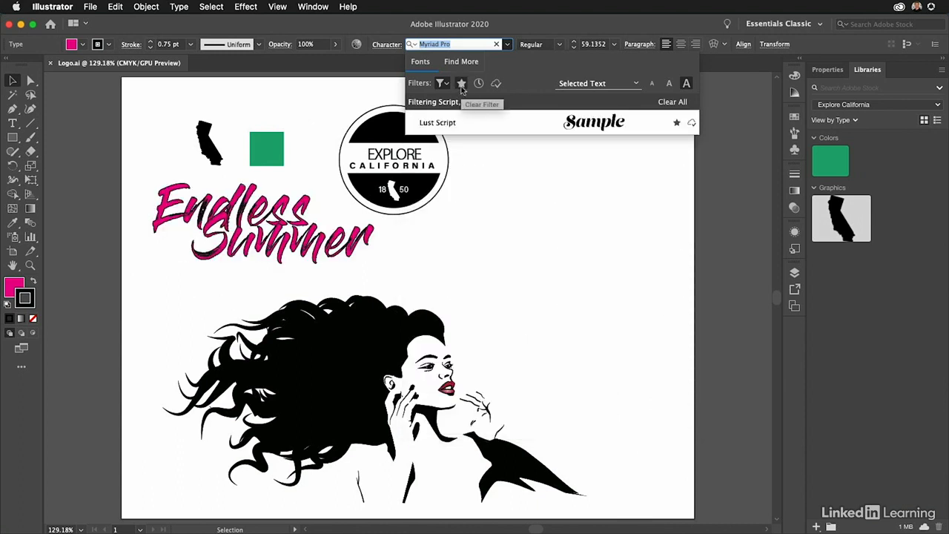
{"action": "left_click", "coordinate": [461, 84]}
{"action": "scroll", "coordinate": [482, 290], "scroll_direction": "down", "scroll_amount": 5}
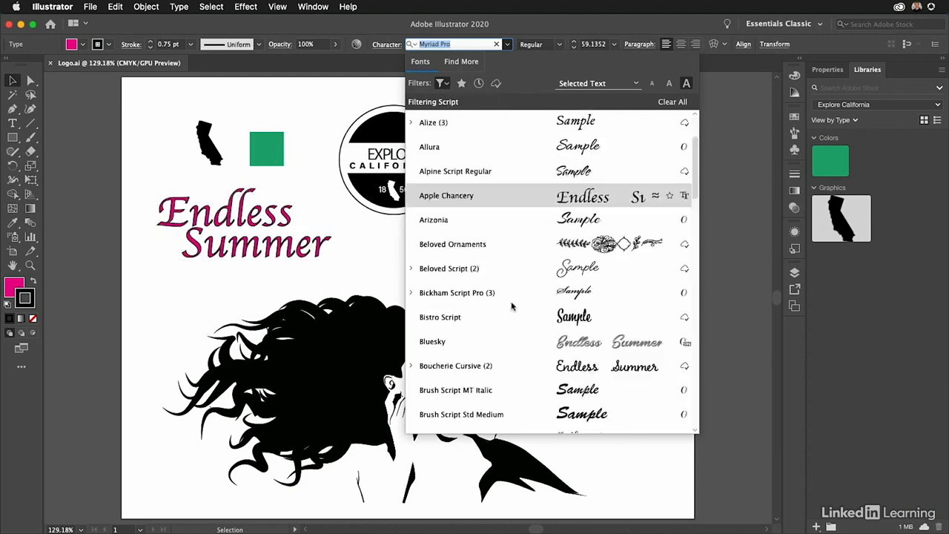
Step: Browse the additional Adobe Fonts scripts, activate CornerStoreJF Regular and add it to favorites, and close the font list
{"action": "left_click", "coordinate": [461, 64]}
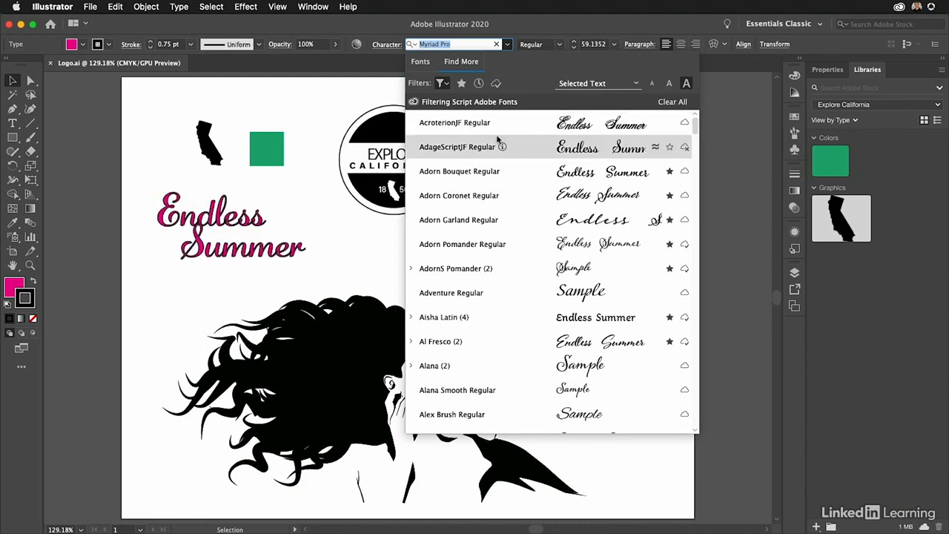
{"action": "scroll", "coordinate": [497, 150], "scroll_direction": "down", "scroll_amount": 3}
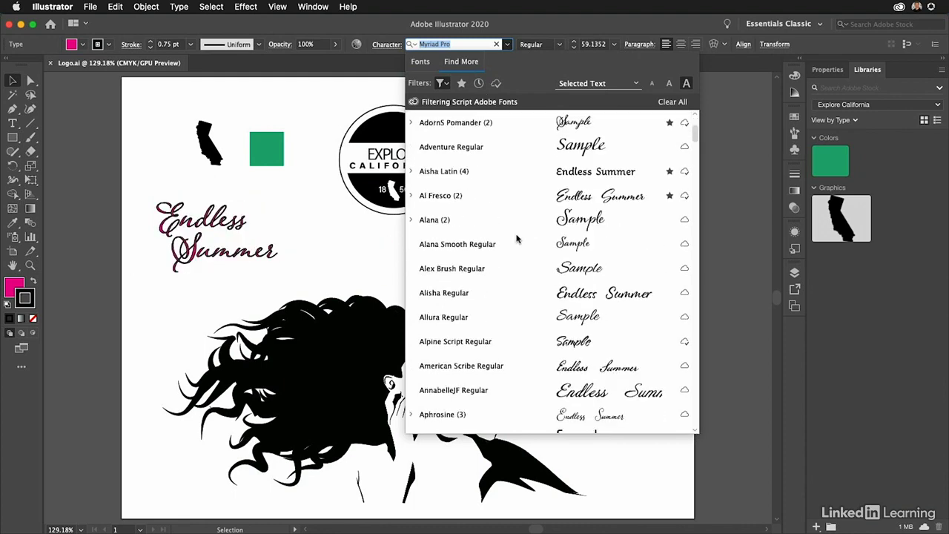
{"action": "scroll", "coordinate": [504, 197], "scroll_direction": "down", "scroll_amount": 15}
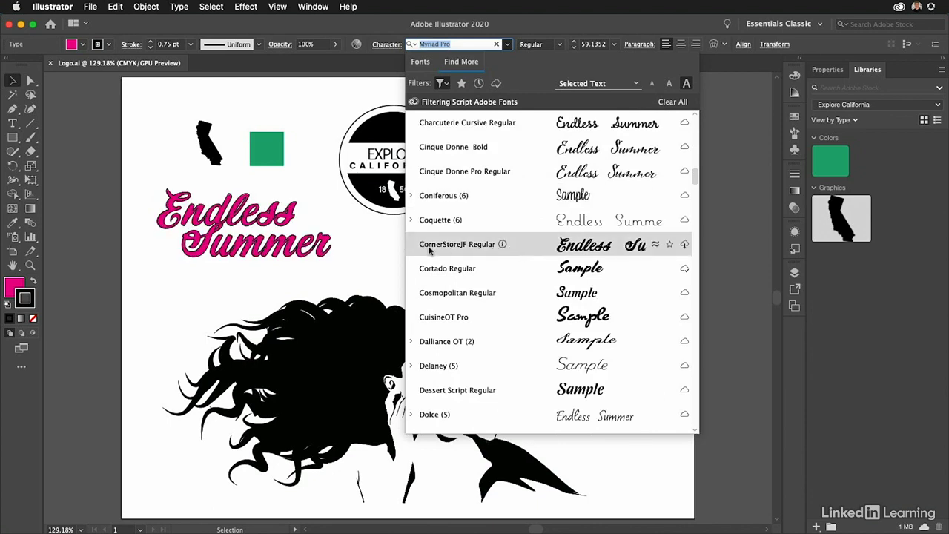
{"action": "left_click", "coordinate": [684, 247]}
{"action": "left_click", "coordinate": [662, 267]}
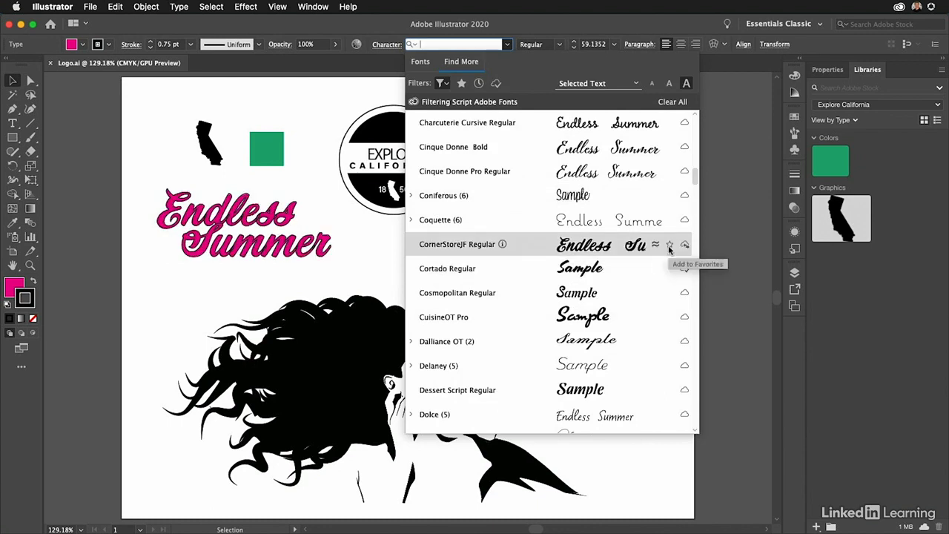
{"action": "left_click", "coordinate": [670, 246]}
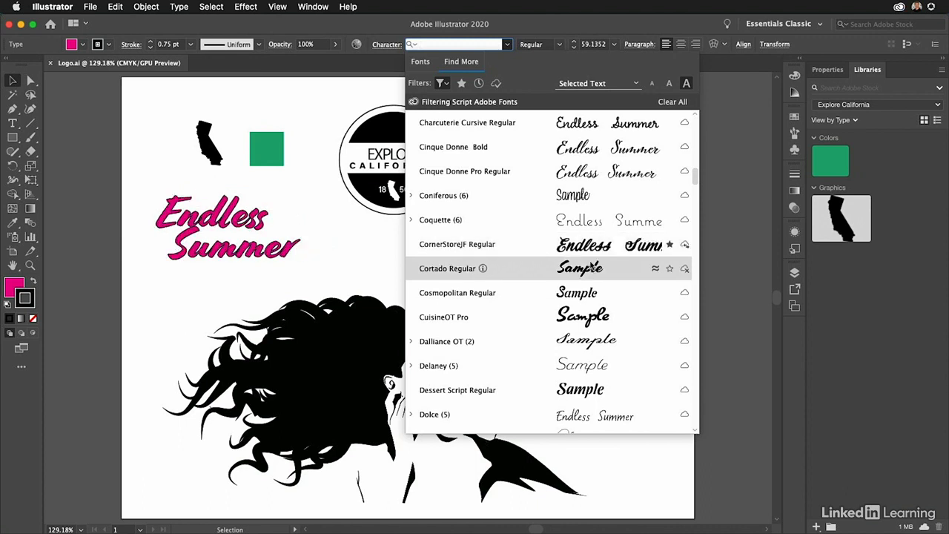
{"action": "left_click", "coordinate": [361, 252]}
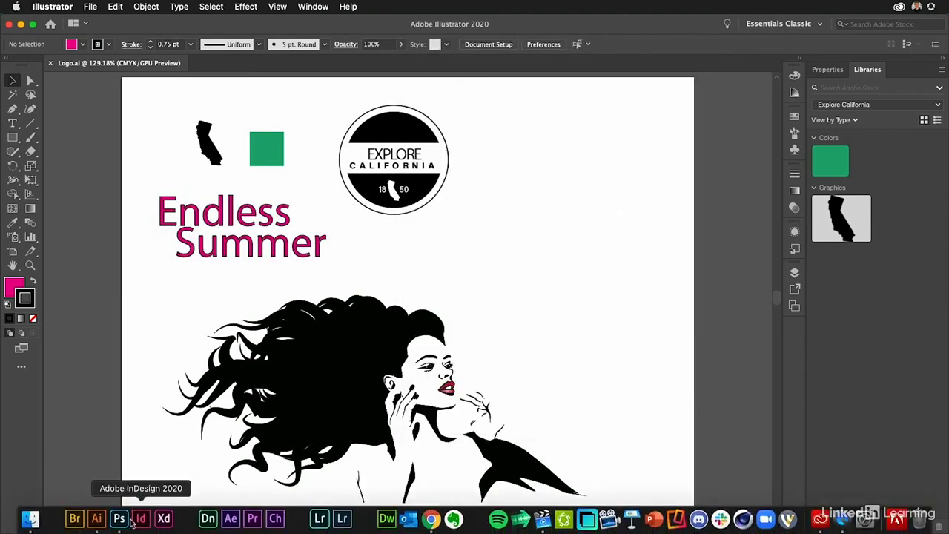
Step: Switch to the Adobe Fonts website in Chrome, search for Bello, and open the Bello font family
{"action": "left_click", "coordinate": [430, 525]}
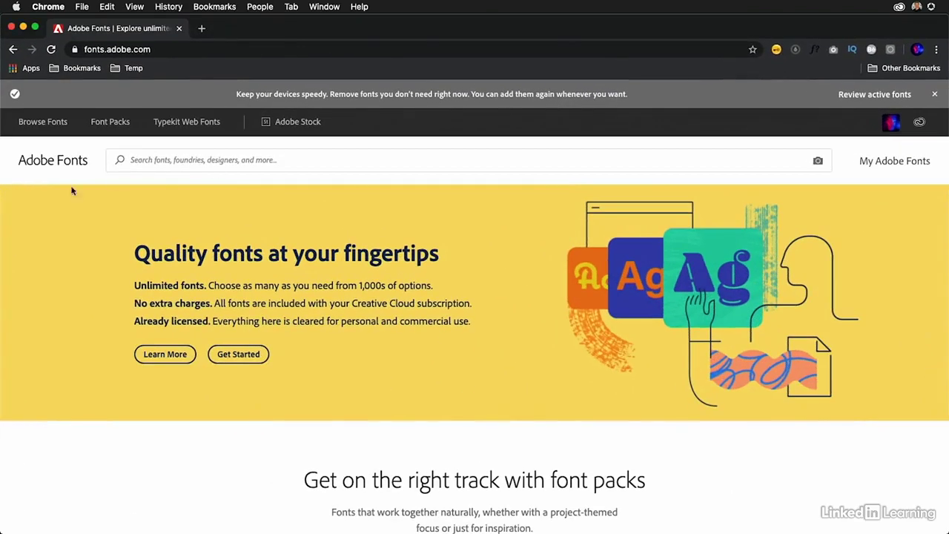
{"action": "left_click", "coordinate": [141, 159]}
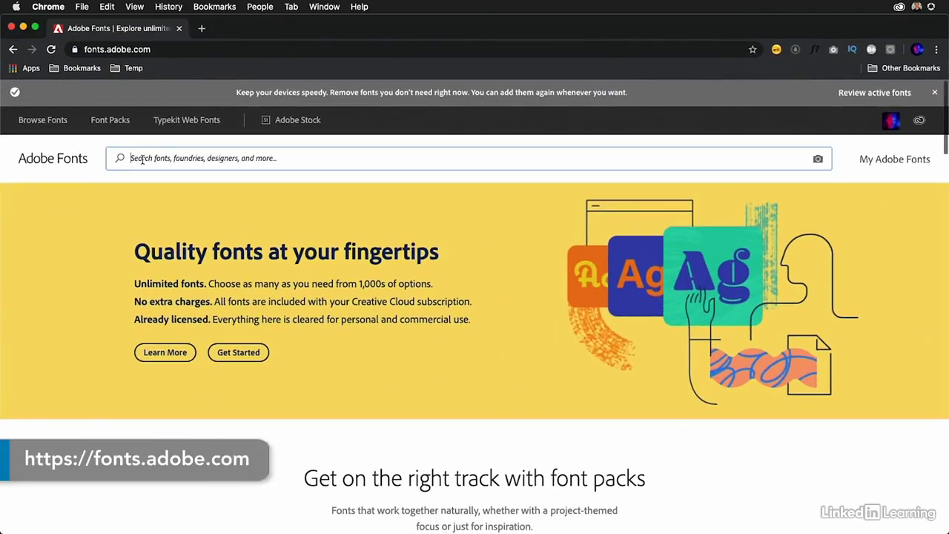
{"action": "type", "text": "Bello"}
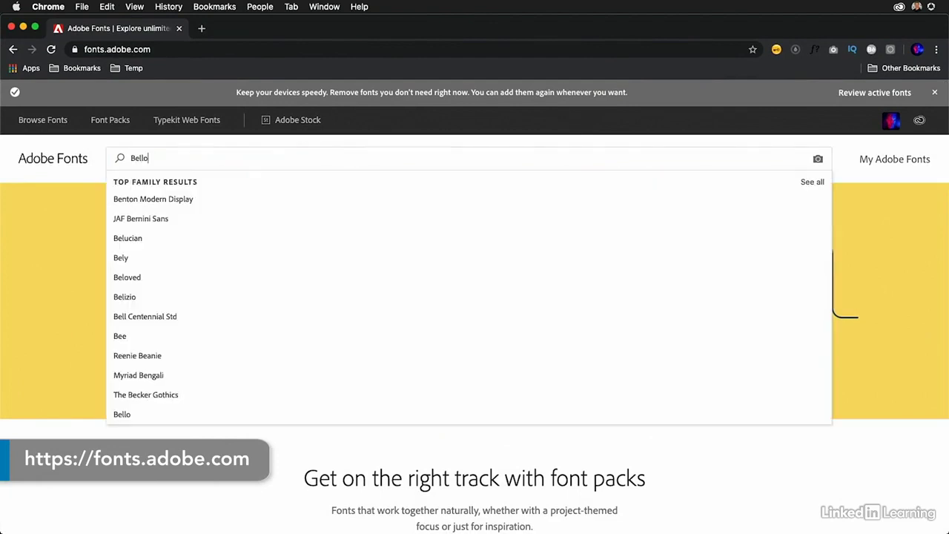
{"action": "key", "text": "Return"}
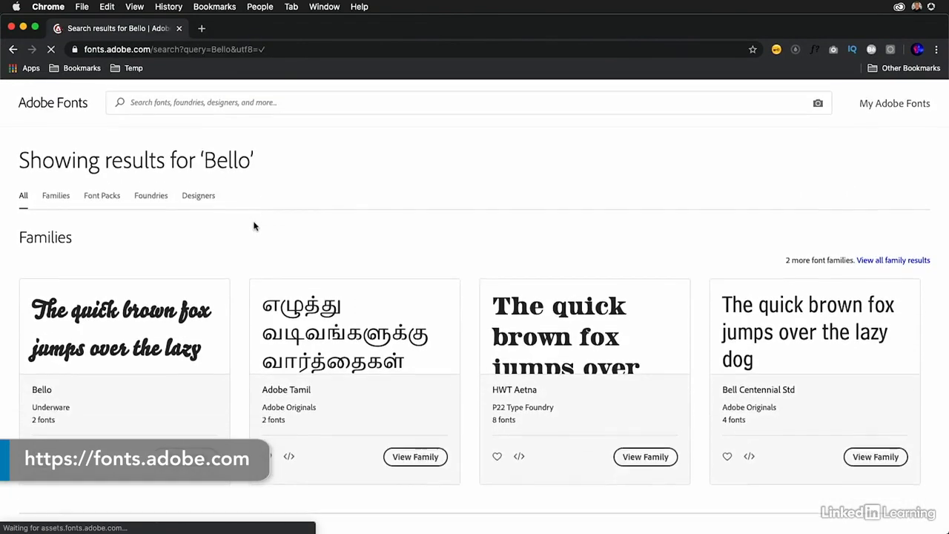
{"action": "scroll", "coordinate": [254, 224], "scroll_direction": "down", "scroll_amount": 2}
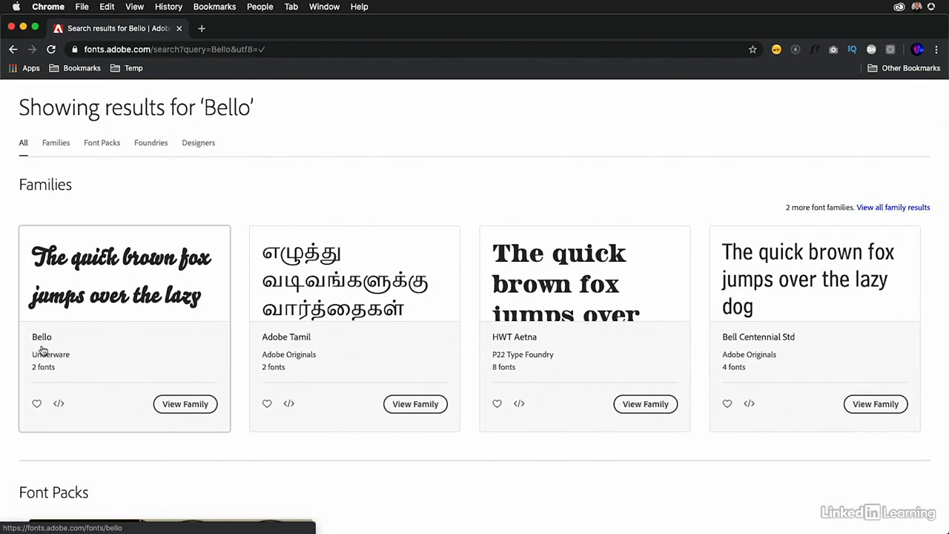
{"action": "left_click", "coordinate": [166, 410]}
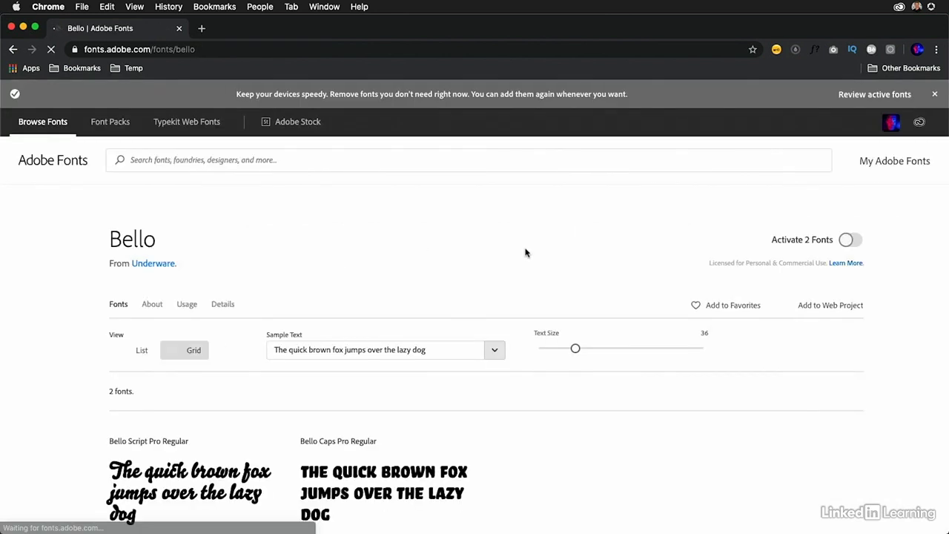
Step: Preview the Bello family with the sample text Summer, and activate both of its fonts
{"action": "scroll", "coordinate": [528, 253], "scroll_direction": "down", "scroll_amount": 2}
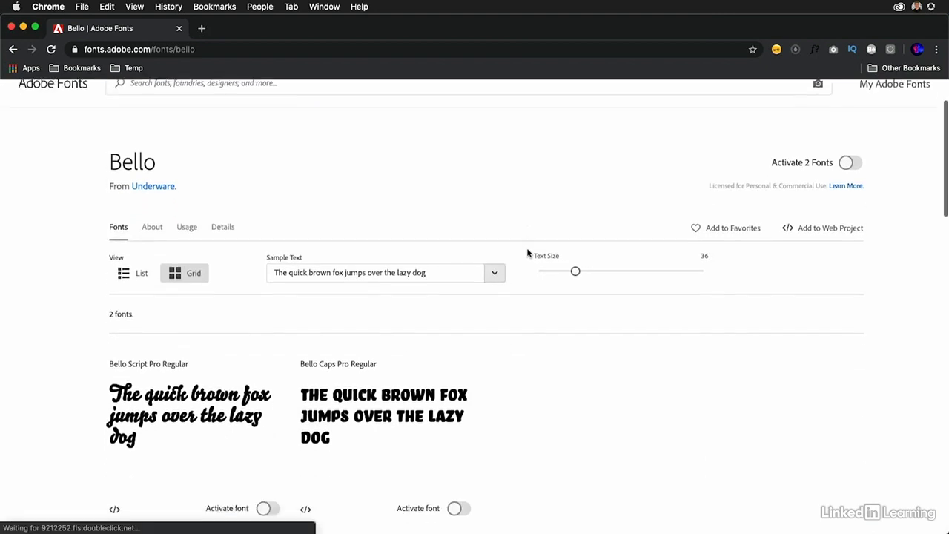
{"action": "left_click", "coordinate": [406, 273]}
{"action": "type", "text": "Summer"}
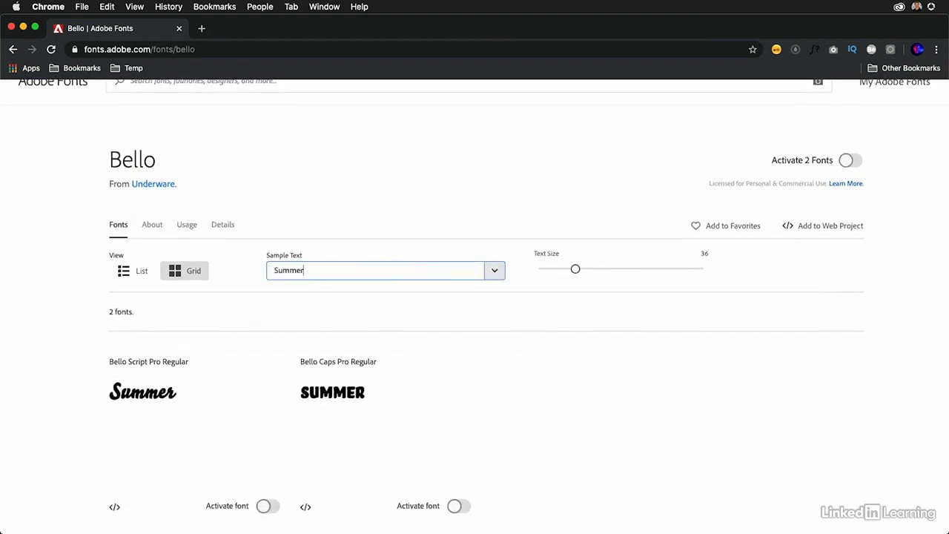
{"action": "scroll", "coordinate": [178, 220], "scroll_direction": "down", "scroll_amount": 1}
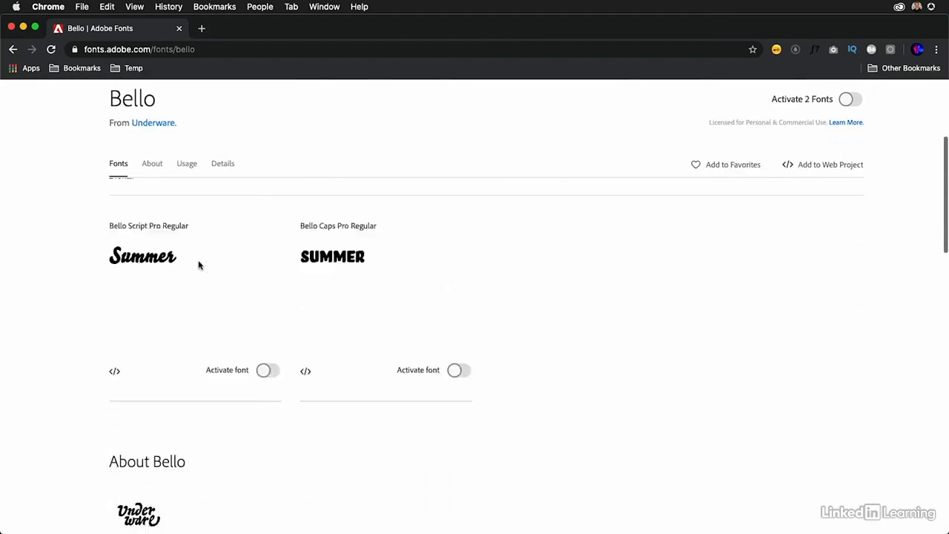
{"action": "scroll", "coordinate": [200, 265], "scroll_direction": "up", "scroll_amount": 3}
{"action": "left_click", "coordinate": [847, 241]}
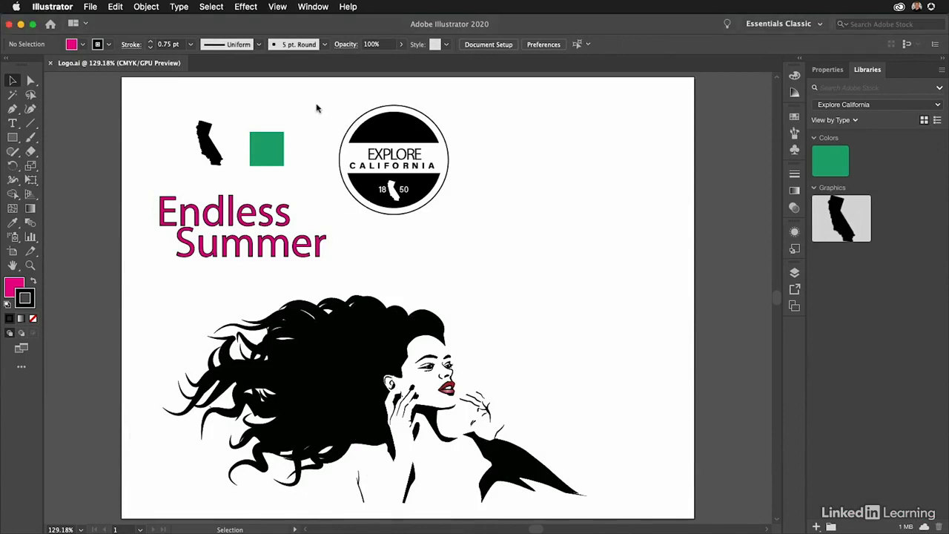
Step: Back in Illustrator, clear the font list filters and set the Endless Summer text in Bello Script Pro
{"action": "left_click", "coordinate": [166, 211]}
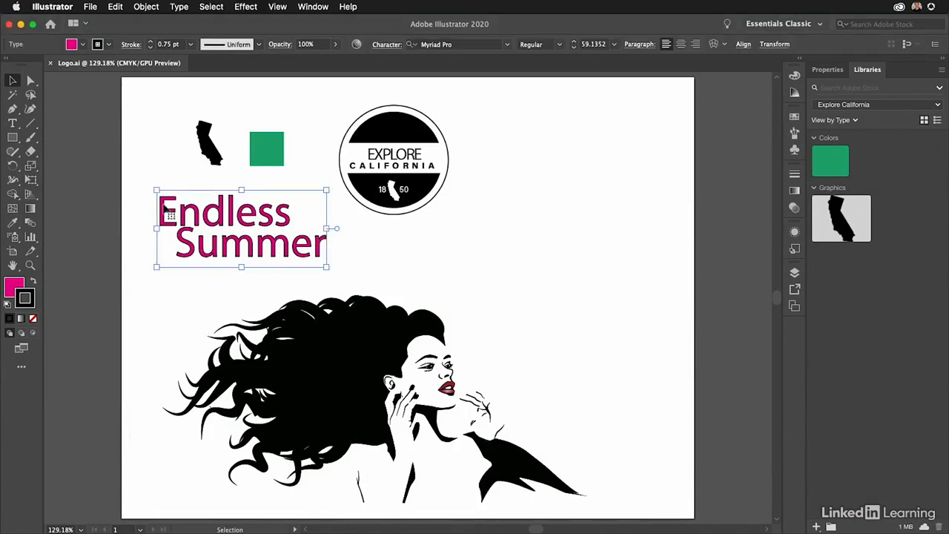
{"action": "left_click", "coordinate": [509, 46]}
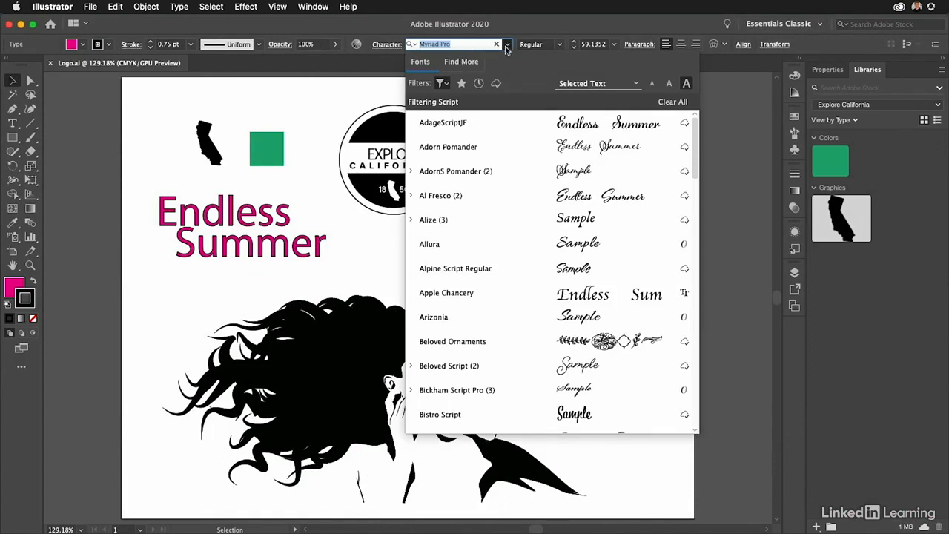
{"action": "left_click", "coordinate": [441, 84]}
{"action": "left_click", "coordinate": [427, 106]}
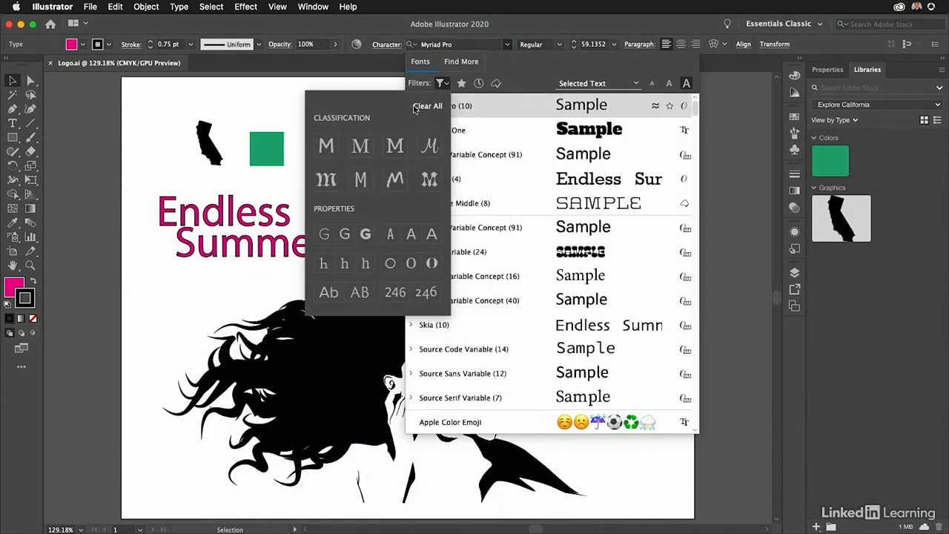
{"action": "left_click", "coordinate": [558, 60]}
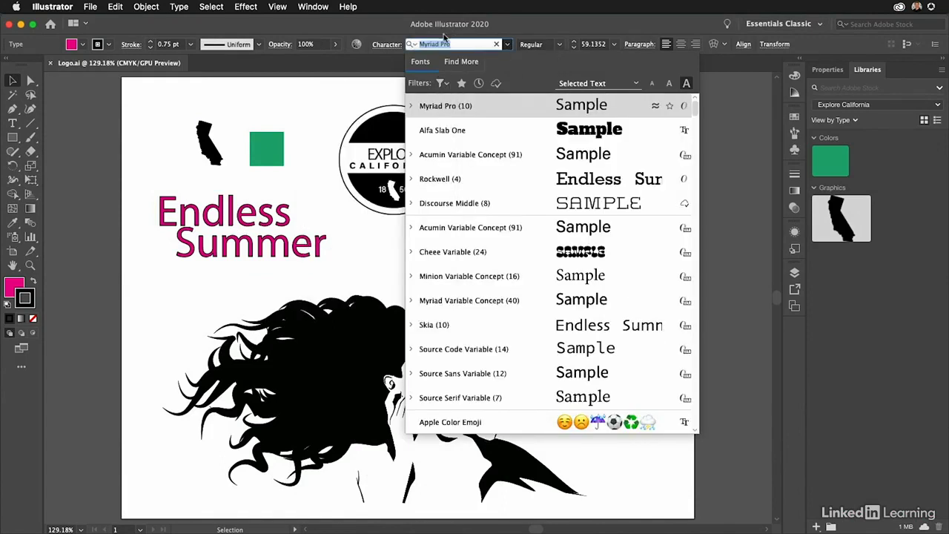
{"action": "type", "text": "Bello"}
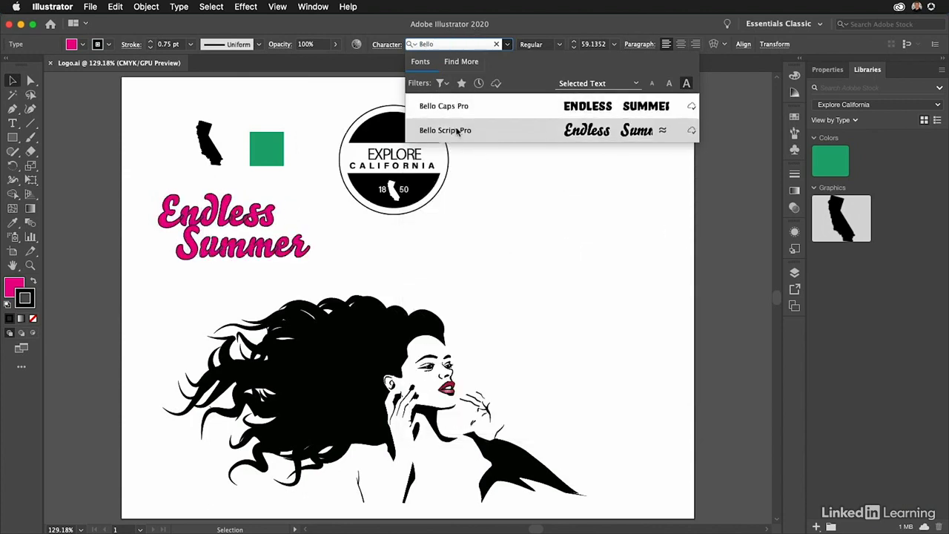
{"action": "left_click", "coordinate": [458, 131]}
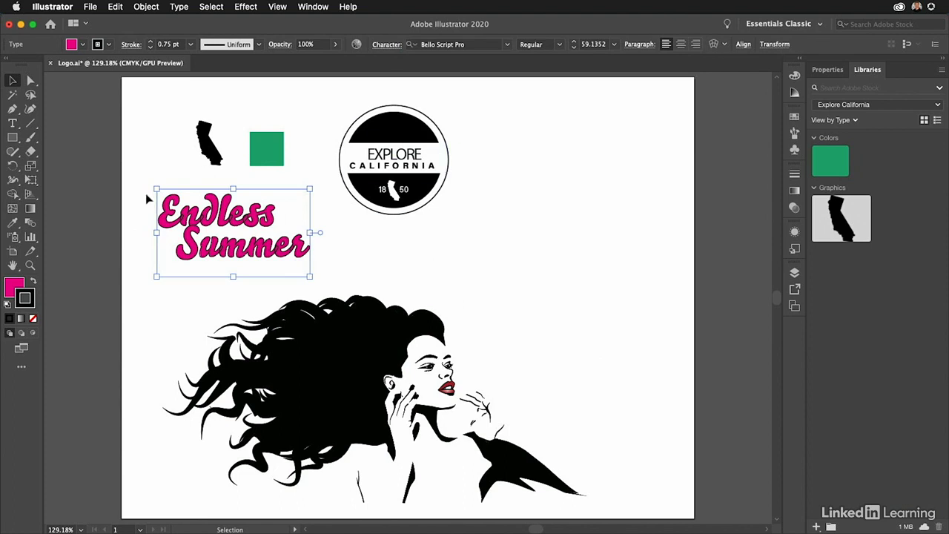
Step: Add the Endless Summer text's fill color, its text, and its character style to the Explore California library
{"action": "left_click", "coordinate": [816, 525]}
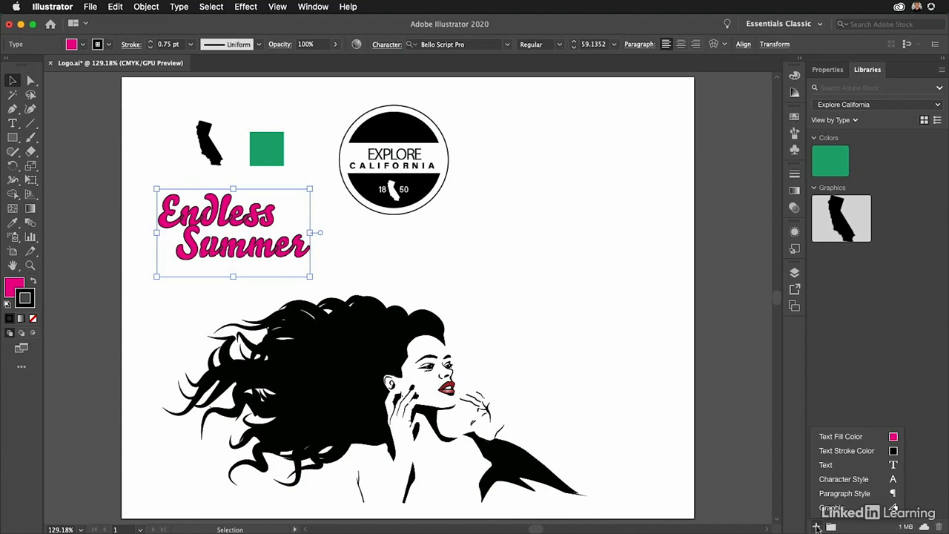
{"action": "left_click", "coordinate": [850, 440]}
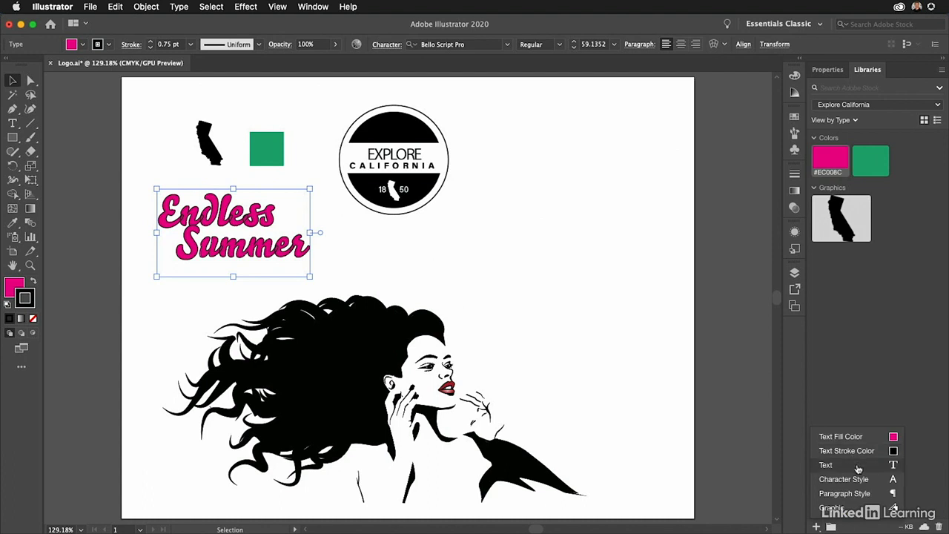
{"action": "left_click", "coordinate": [857, 465]}
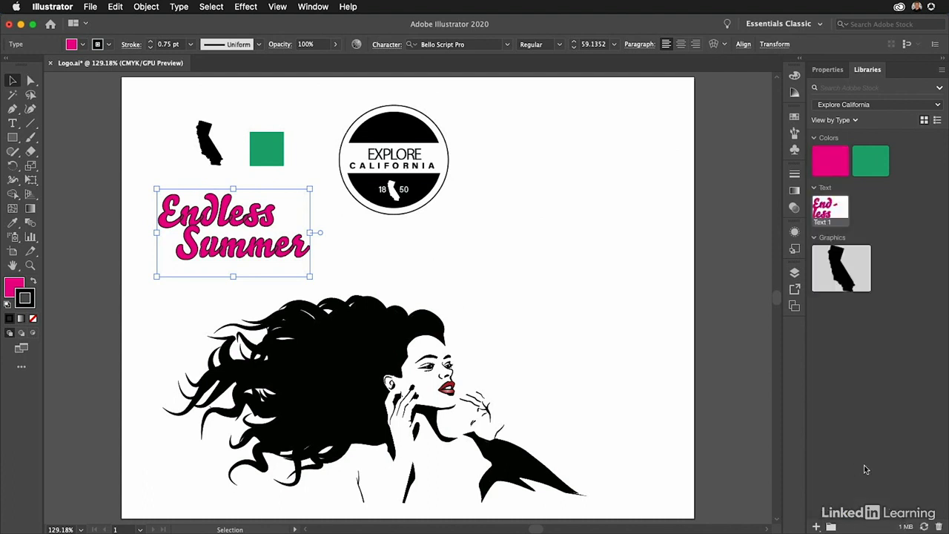
{"action": "left_click", "coordinate": [817, 526]}
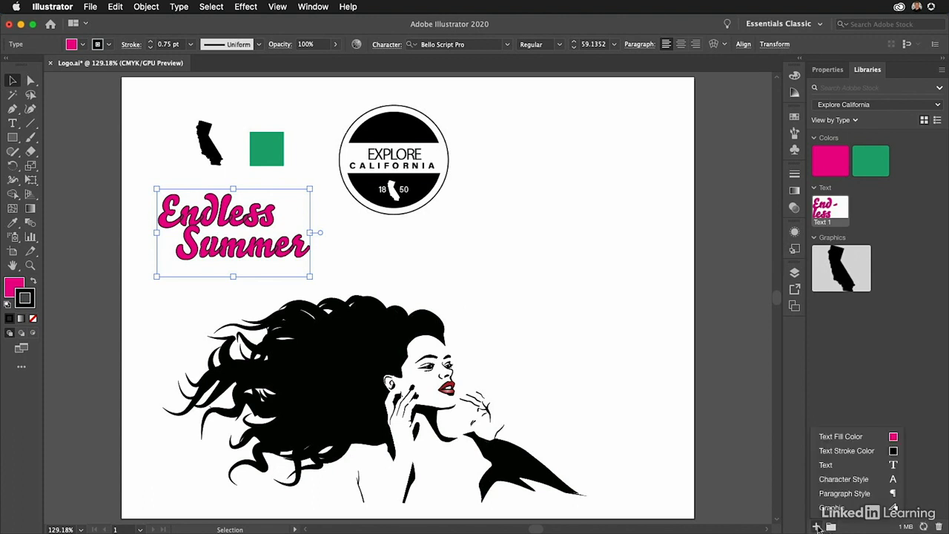
{"action": "left_click", "coordinate": [836, 480]}
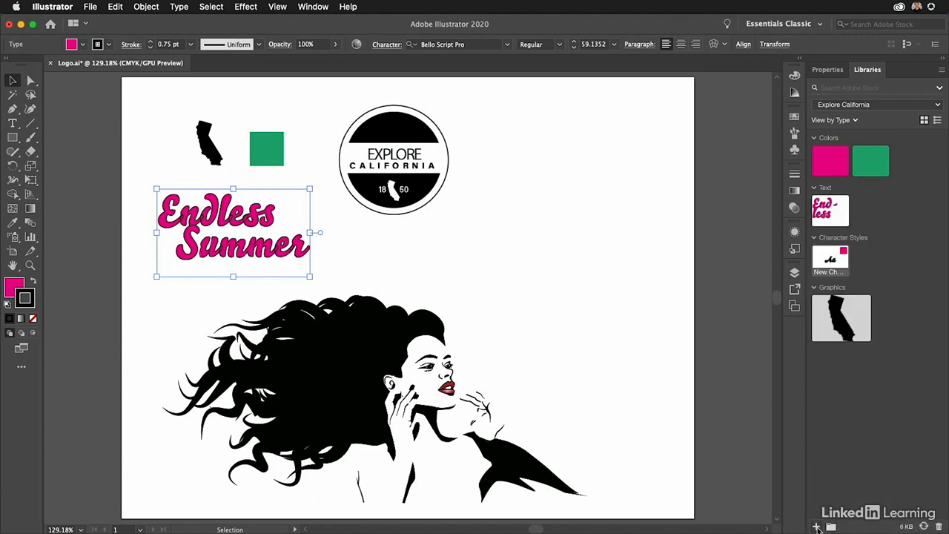
Step: Add the Endless Summer text to the library as a graphic and name it Tagline
{"action": "left_click", "coordinate": [817, 527]}
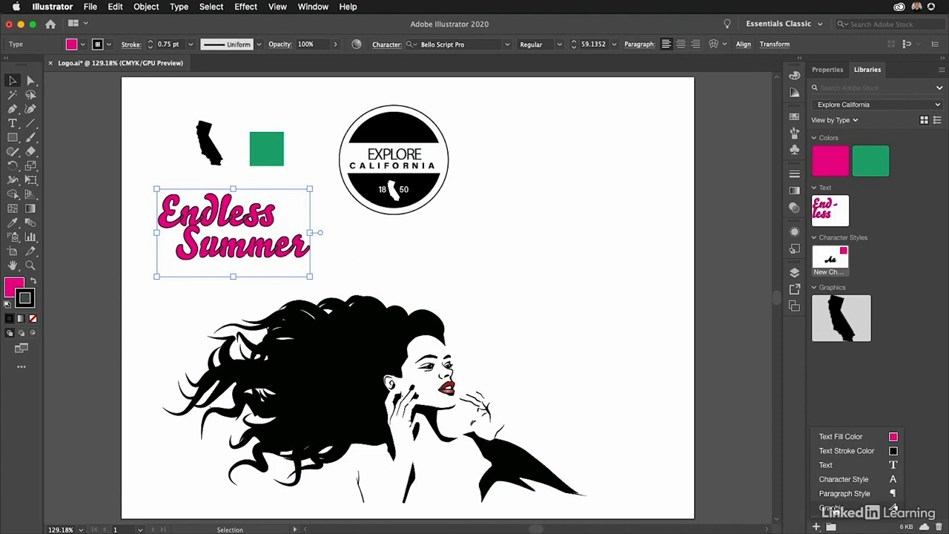
{"action": "left_click", "coordinate": [834, 509]}
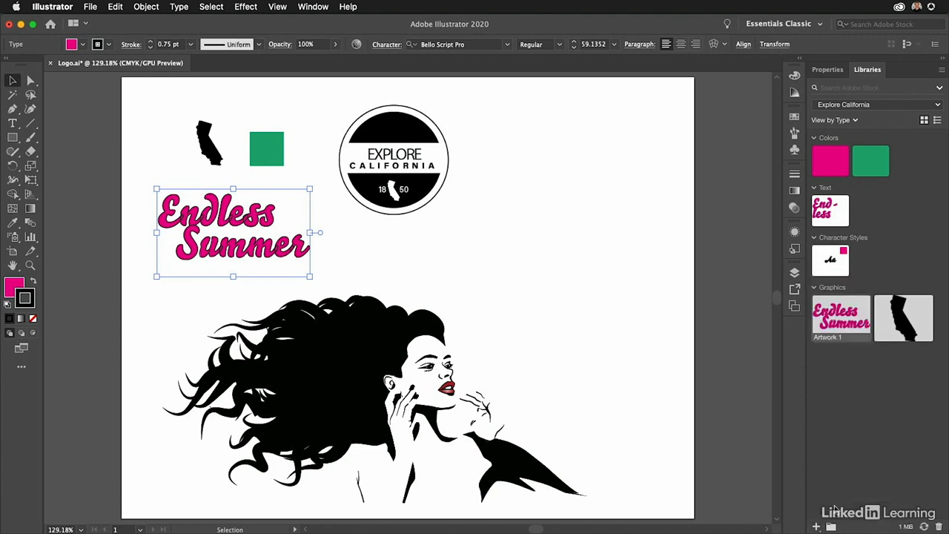
{"action": "double_click", "coordinate": [832, 338]}
{"action": "type", "text": "Tagline"}
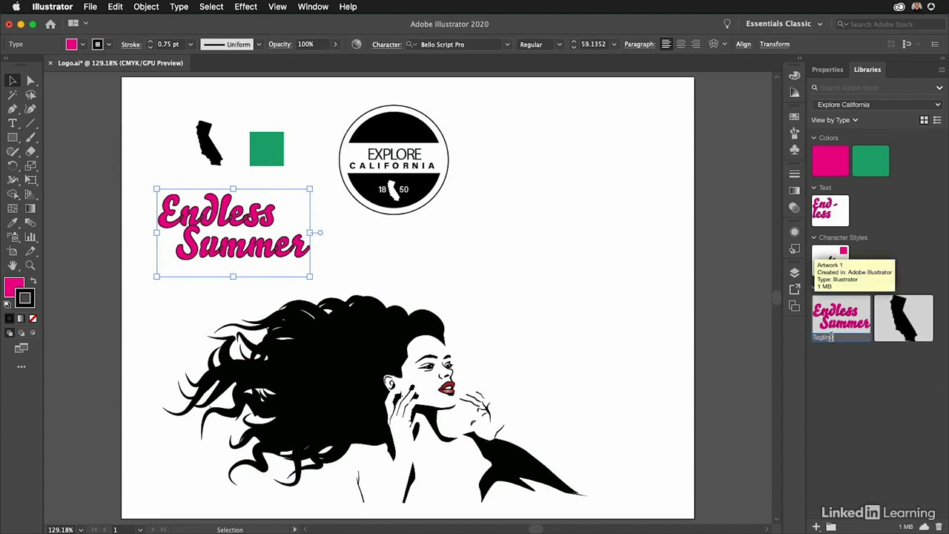
{"action": "key", "text": "Return"}
{"action": "left_click", "coordinate": [893, 450]}
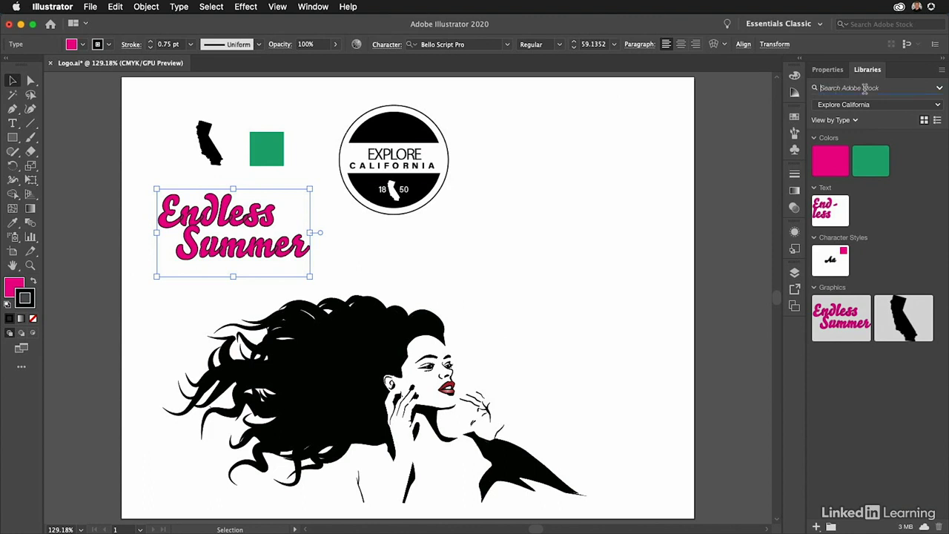
Step: Search Adobe Stock for California and save a preview of the gray California county map to the Explore California library
{"action": "type", "text": "California"}
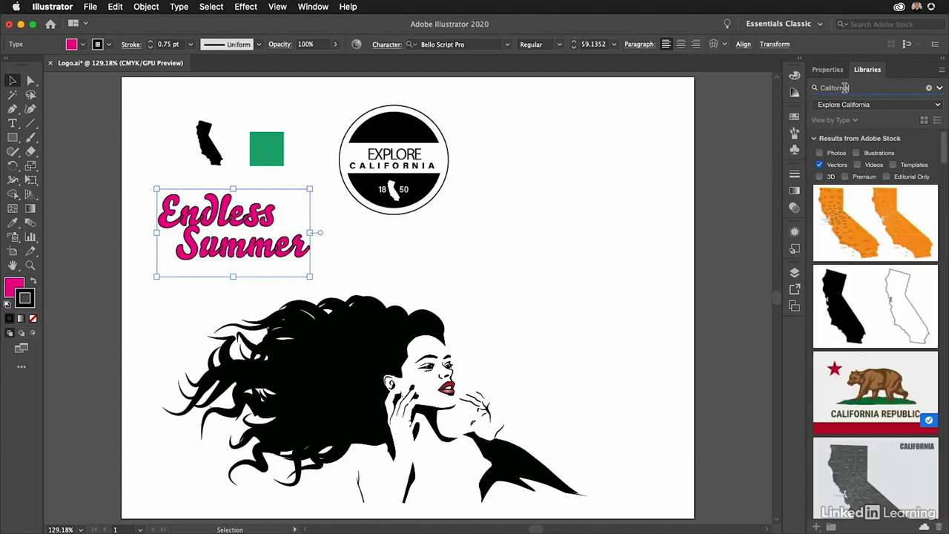
{"action": "left_click", "coordinate": [940, 88]}
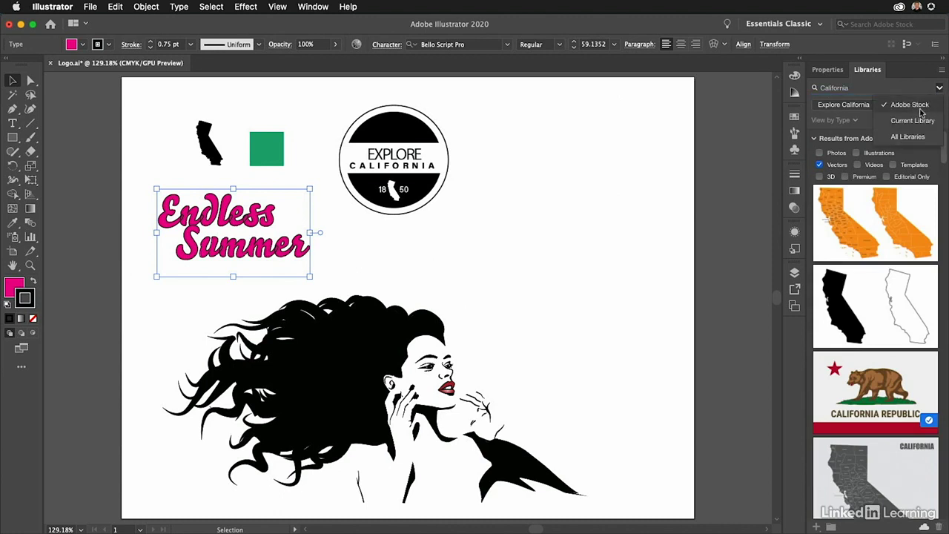
{"action": "left_click", "coordinate": [910, 104]}
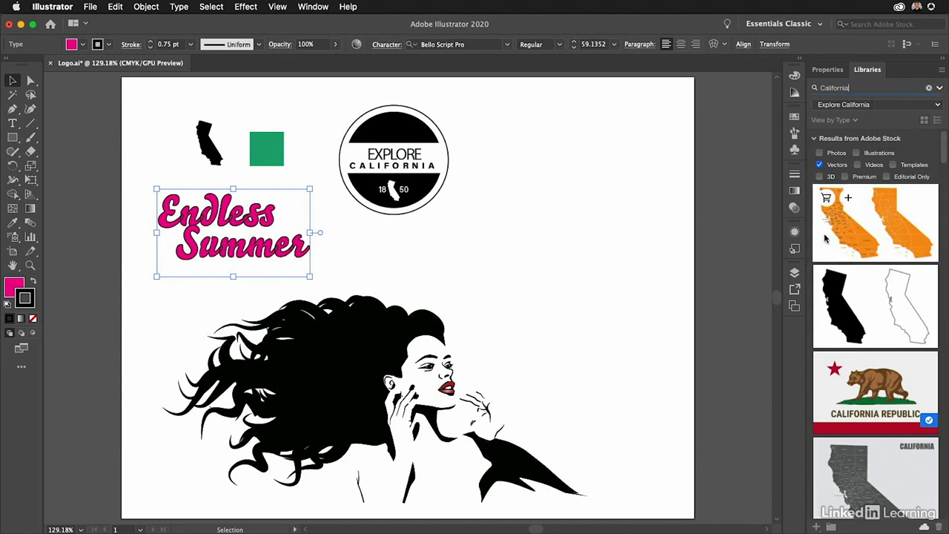
{"action": "scroll", "coordinate": [839, 375], "scroll_direction": "down", "scroll_amount": 3}
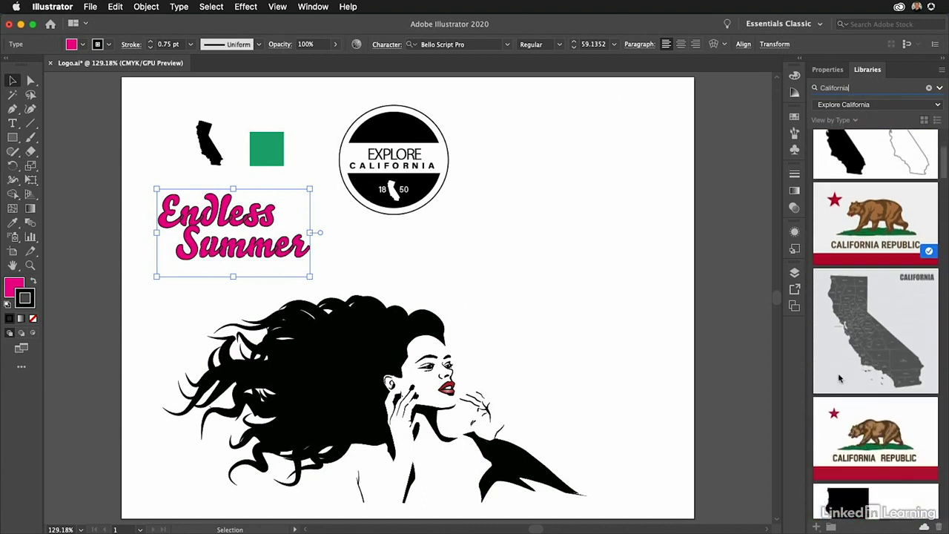
{"action": "scroll", "coordinate": [840, 374], "scroll_direction": "down", "scroll_amount": 1}
{"action": "mouse_move", "coordinate": [853, 278]}
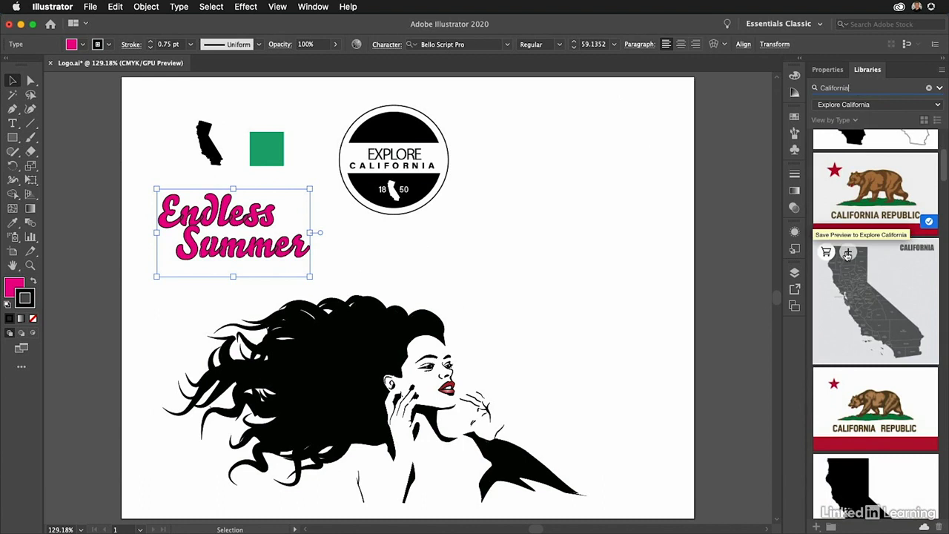
{"action": "left_click", "coordinate": [848, 253]}
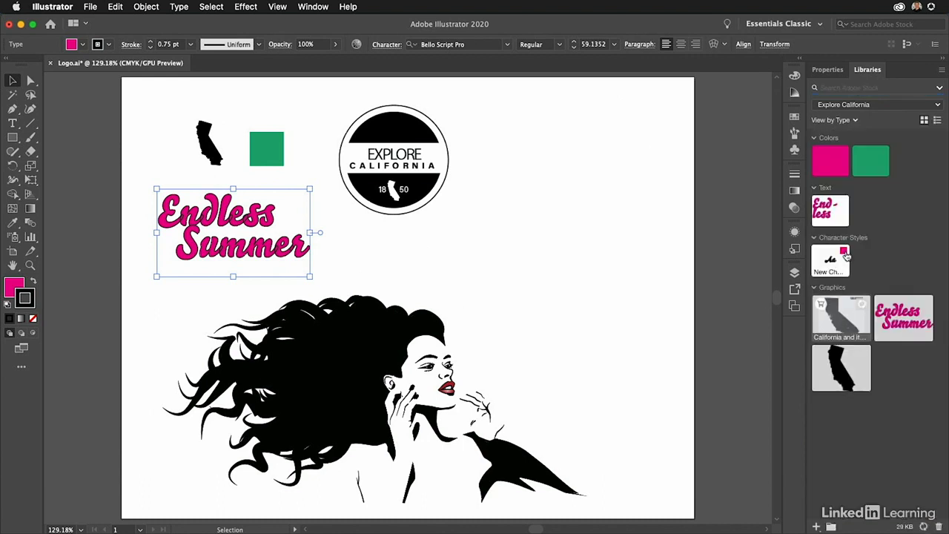
Step: Search Adobe Stock for redwoods, limit the results to photos, and save a preview of the sunlit redwood trail to the Explore California library
{"action": "left_click", "coordinate": [833, 88]}
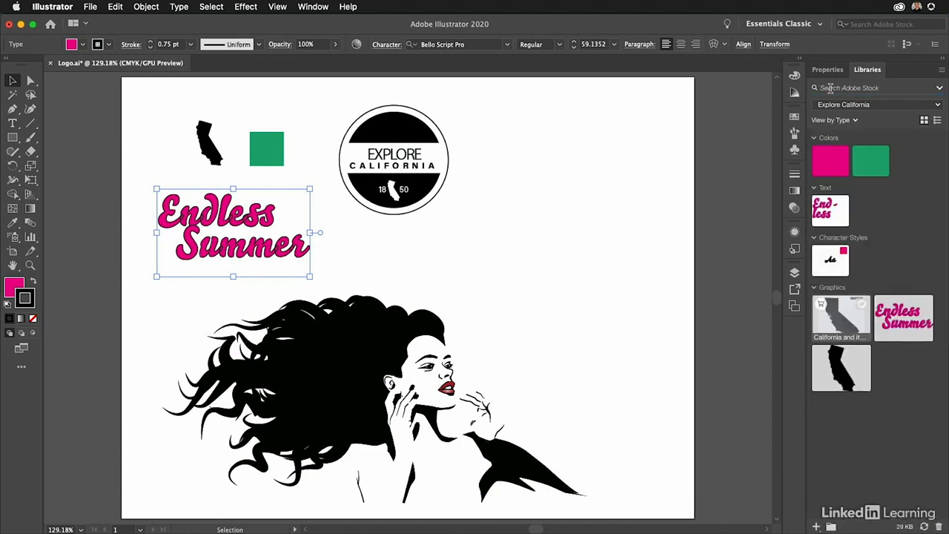
{"action": "type", "text": "redwoods"}
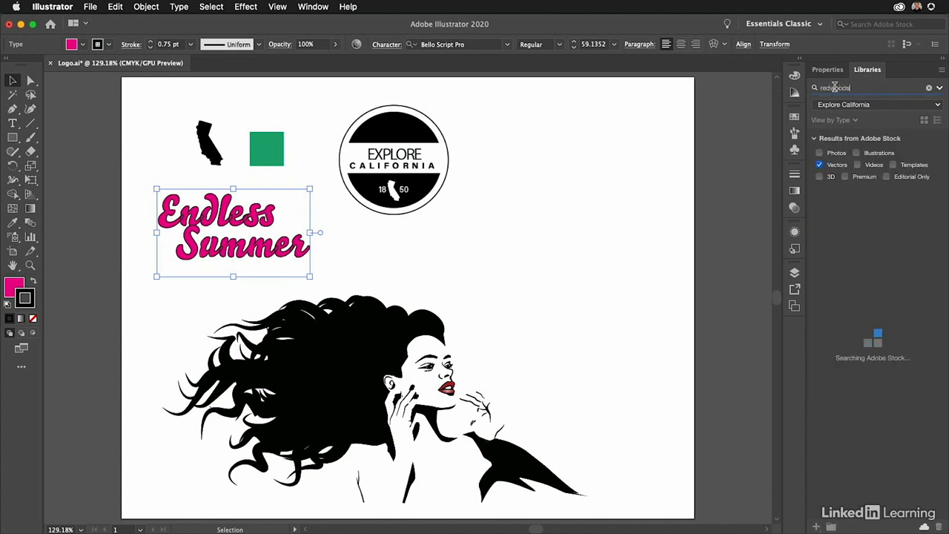
{"action": "left_click", "coordinate": [820, 153]}
{"action": "left_click", "coordinate": [819, 165]}
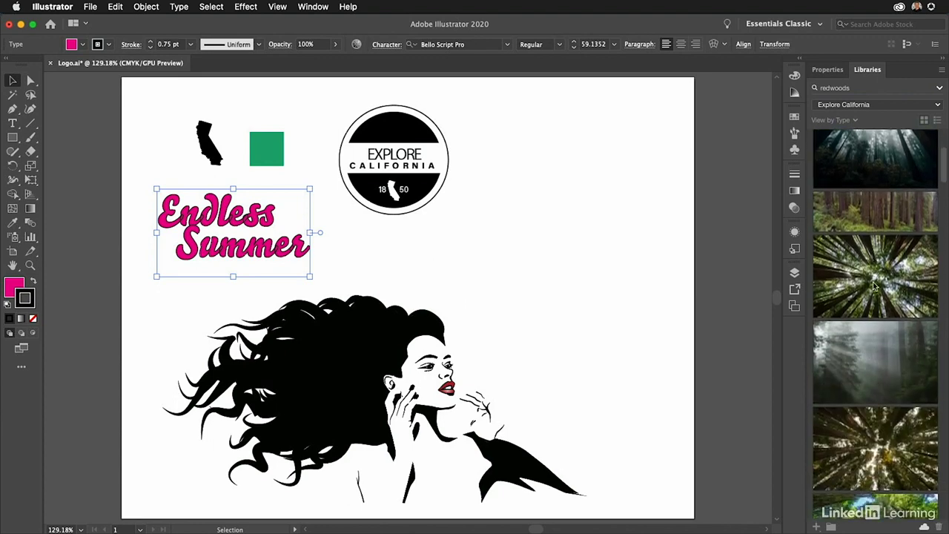
{"action": "mouse_move", "coordinate": [839, 219]}
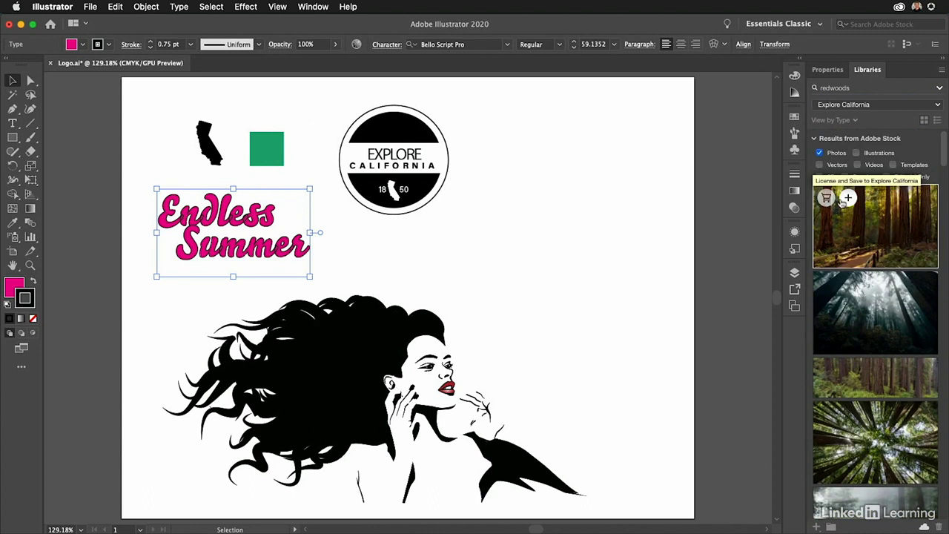
{"action": "left_click", "coordinate": [847, 201]}
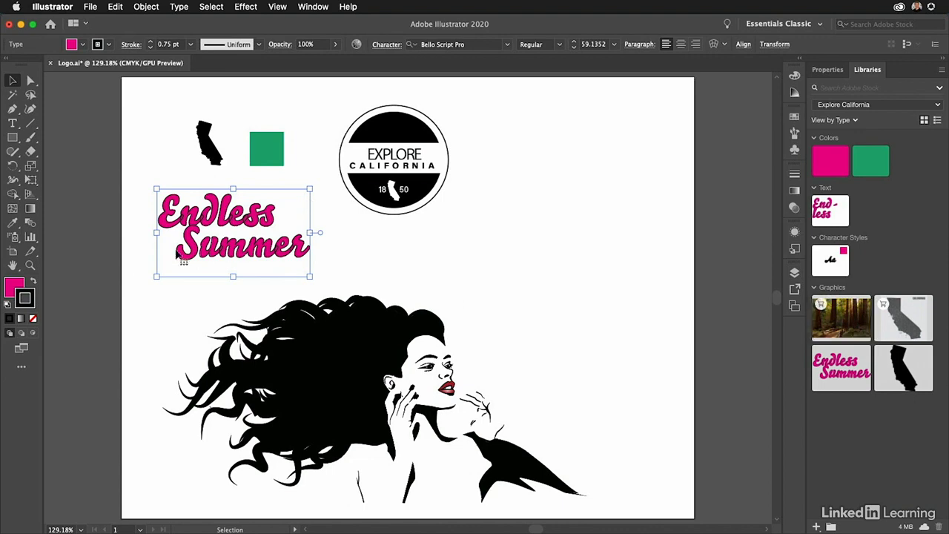
Step: Minimize Illustrator and view the contents of the Explore California library in the Creative Cloud desktop app
{"action": "left_click", "coordinate": [62, 204]}
{"action": "left_click", "coordinate": [22, 26]}
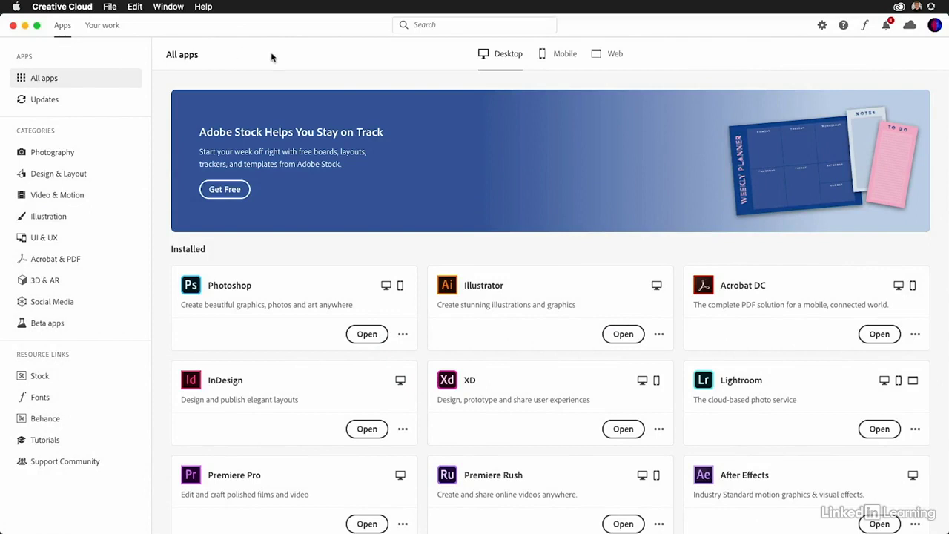
{"action": "left_click", "coordinate": [91, 29]}
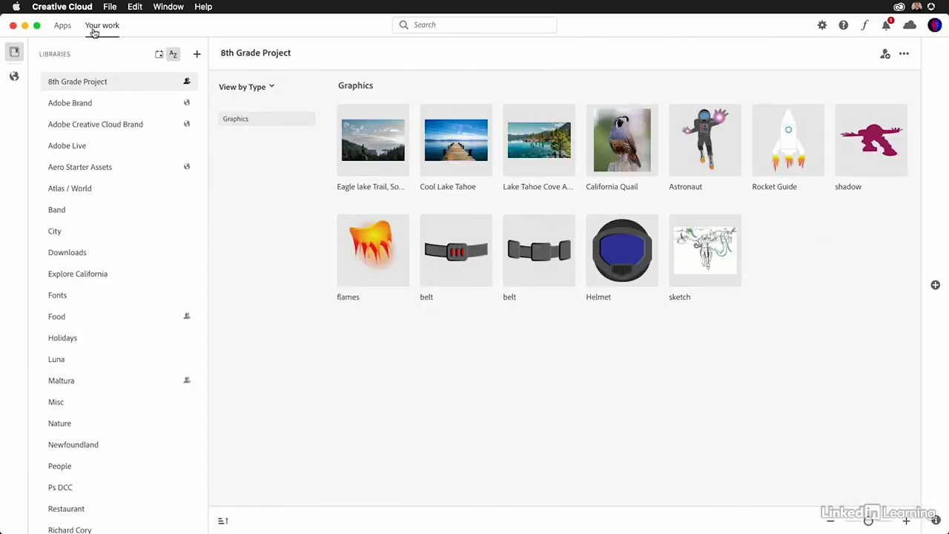
{"action": "left_click", "coordinate": [70, 280]}
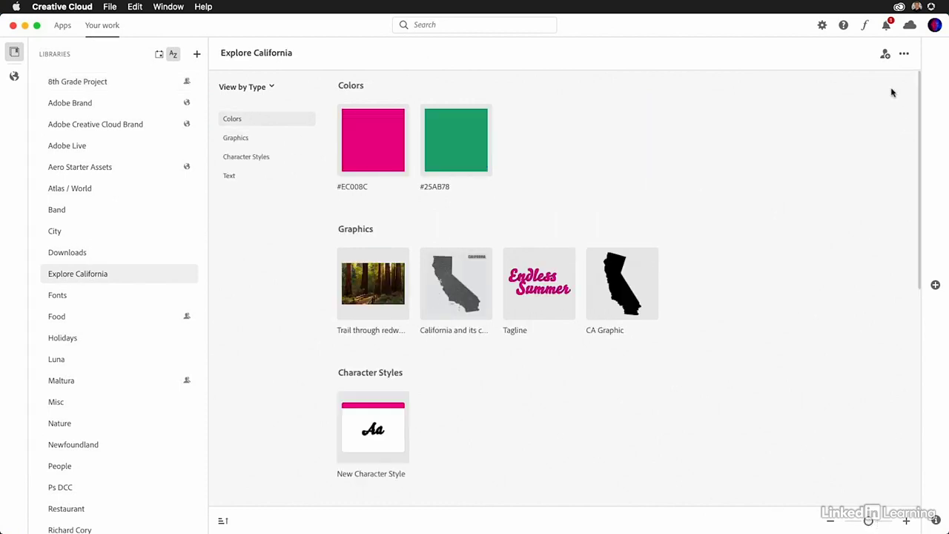
Step: Examine the Explore California library's sharing options and the permission levels available when inviting people
{"action": "left_click", "coordinate": [904, 55]}
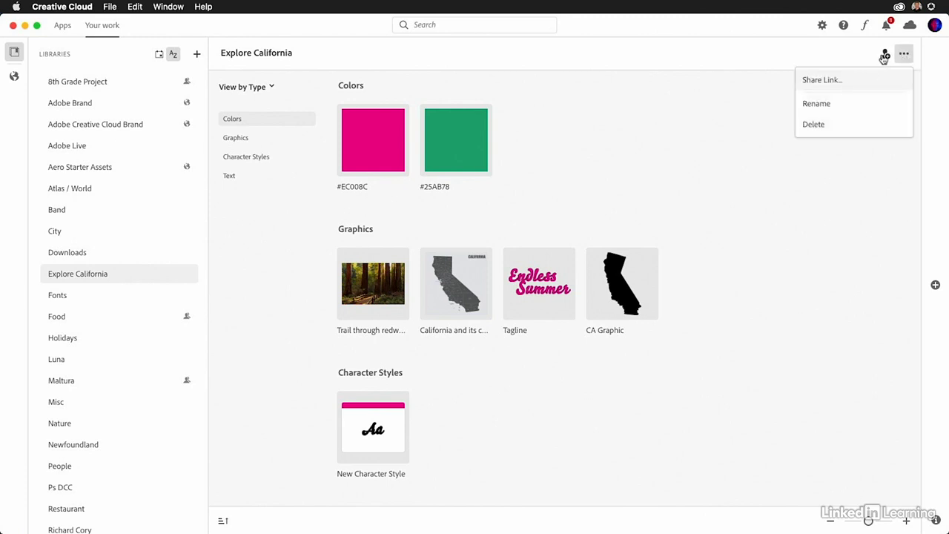
{"action": "left_click", "coordinate": [884, 56]}
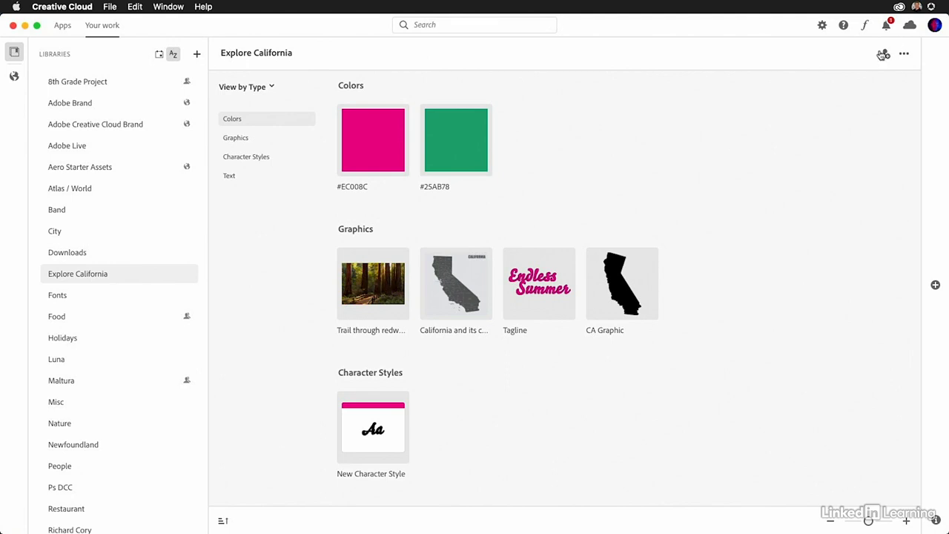
{"action": "left_click", "coordinate": [885, 57]}
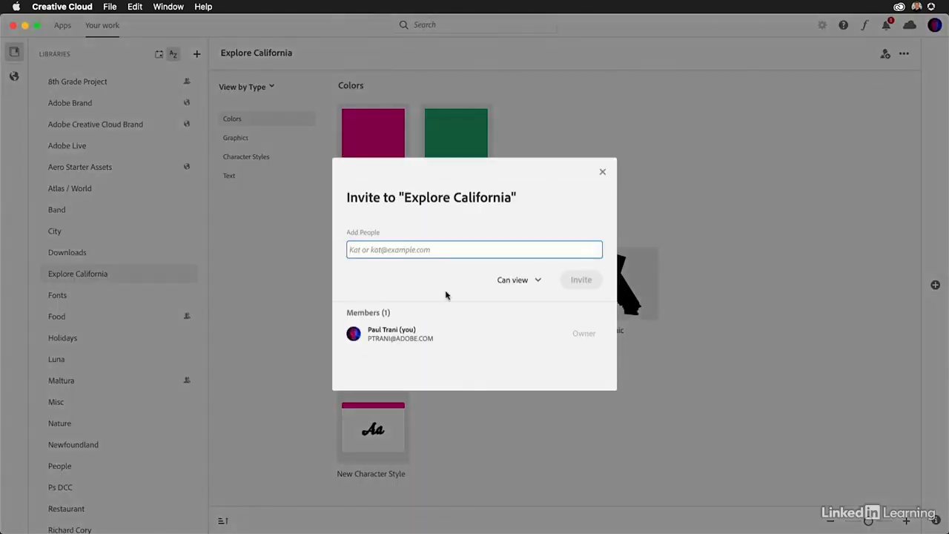
{"action": "left_click", "coordinate": [531, 281]}
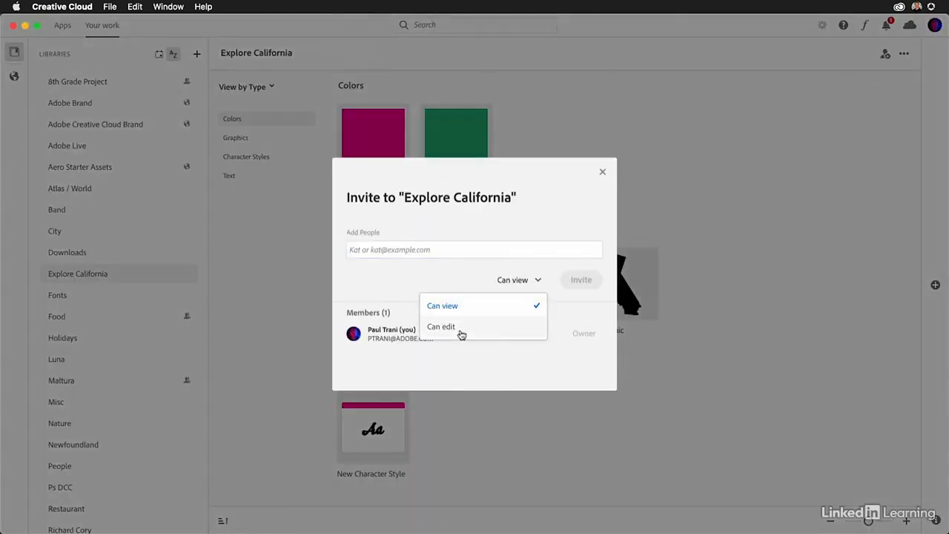
{"action": "left_click", "coordinate": [386, 295]}
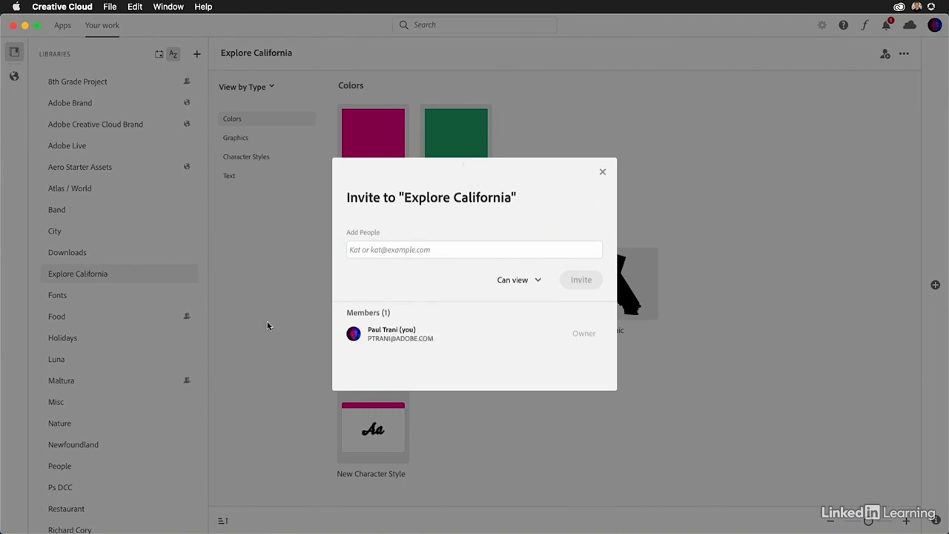
Step: Return to Illustrator and review the sharing and management commands available for the Explore California library
{"action": "left_click", "coordinate": [104, 519]}
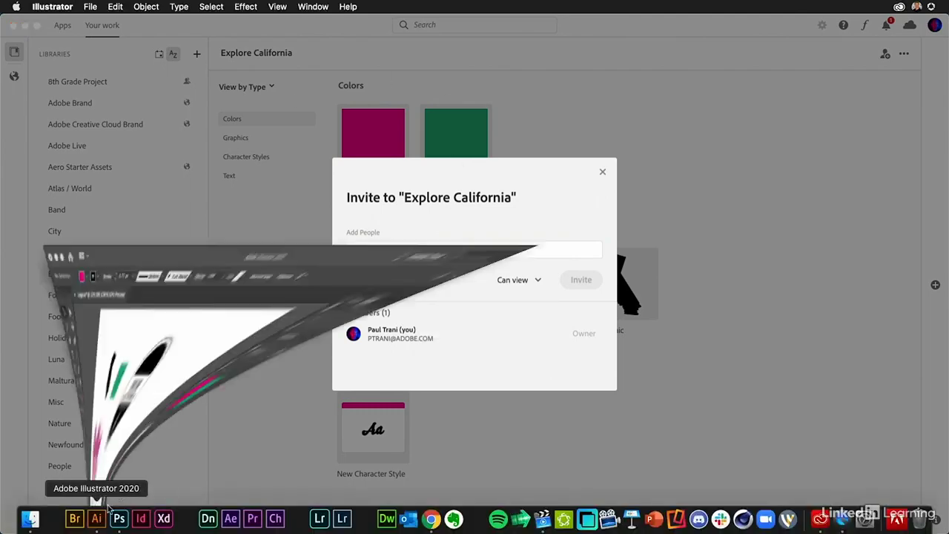
{"action": "left_click", "coordinate": [939, 70]}
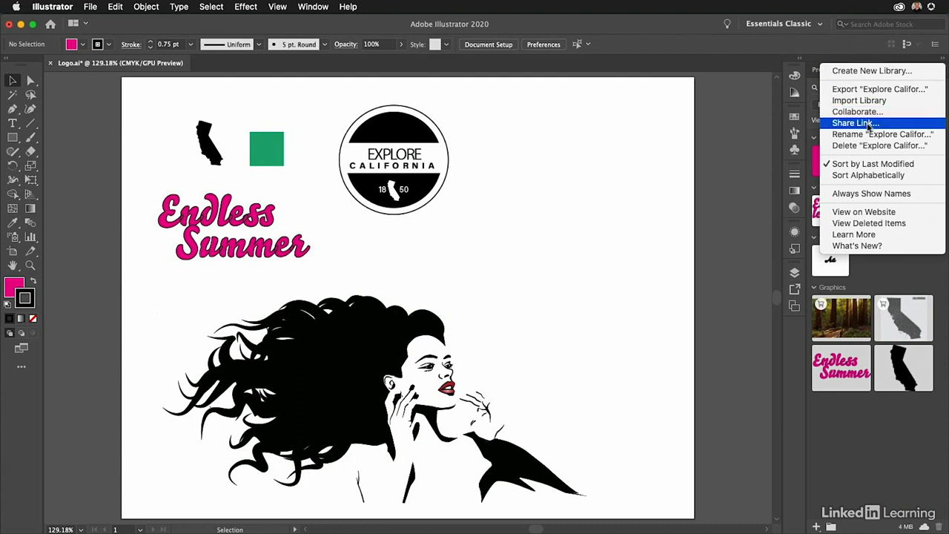
{"action": "left_click", "coordinate": [885, 268]}
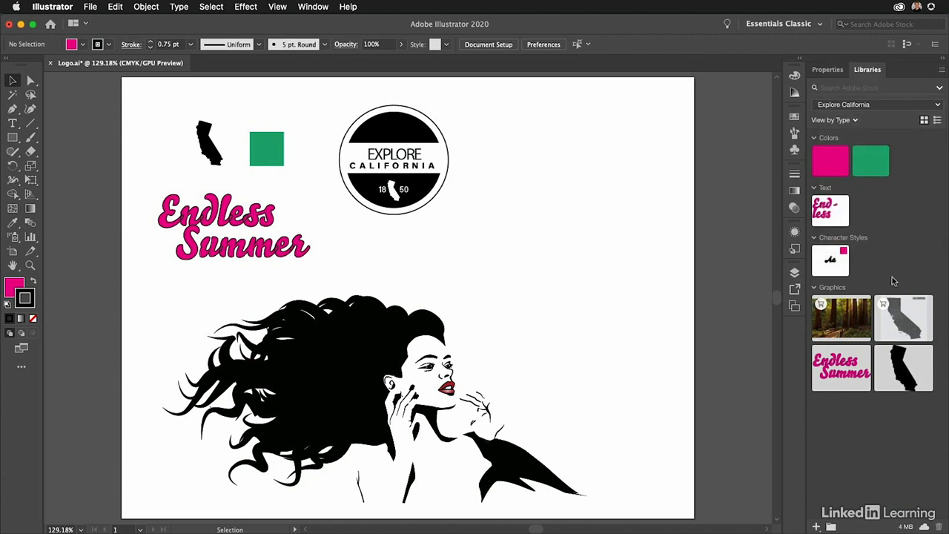